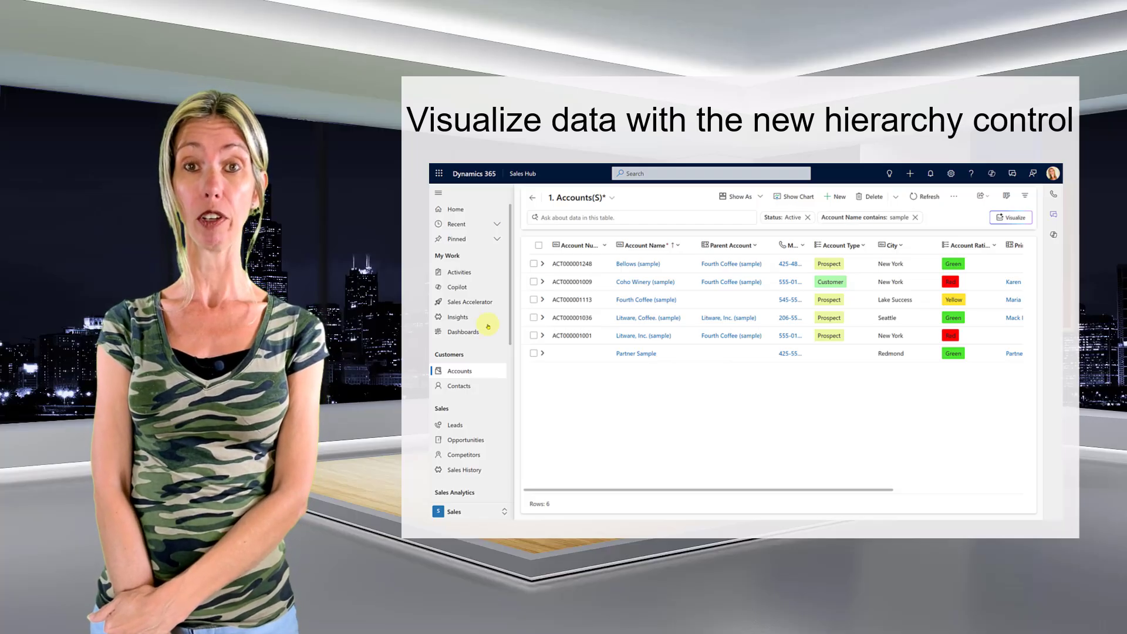
# Open the hierarchy of Fourth Coffee (sample) and expand Litware, Inc. to show its child account.
pyautogui.click(533, 300)
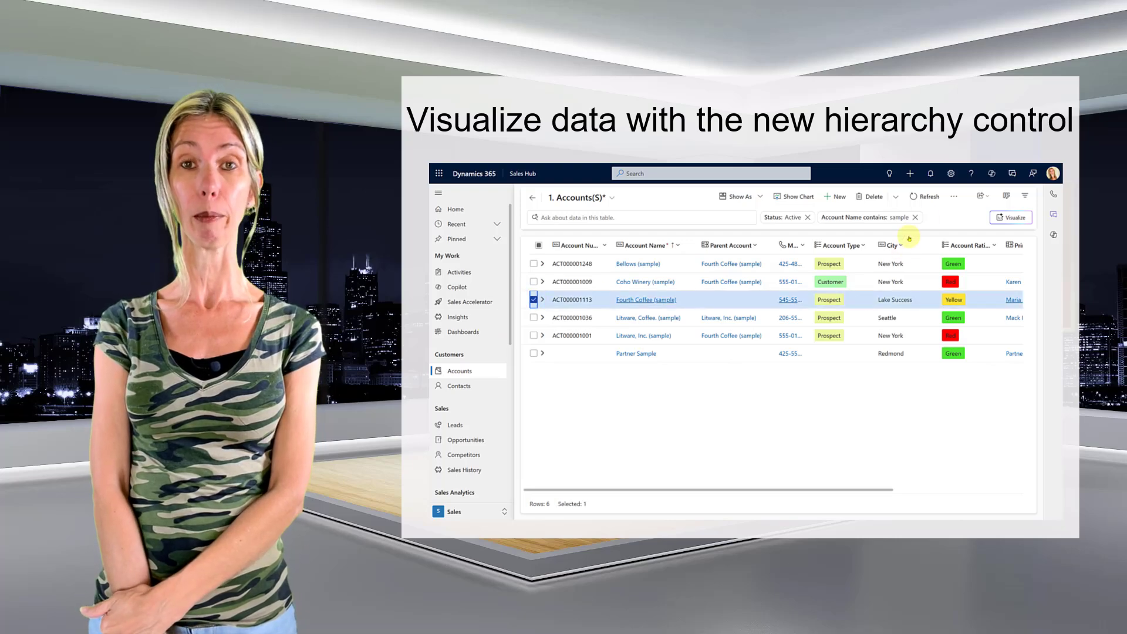
pyautogui.click(953, 196)
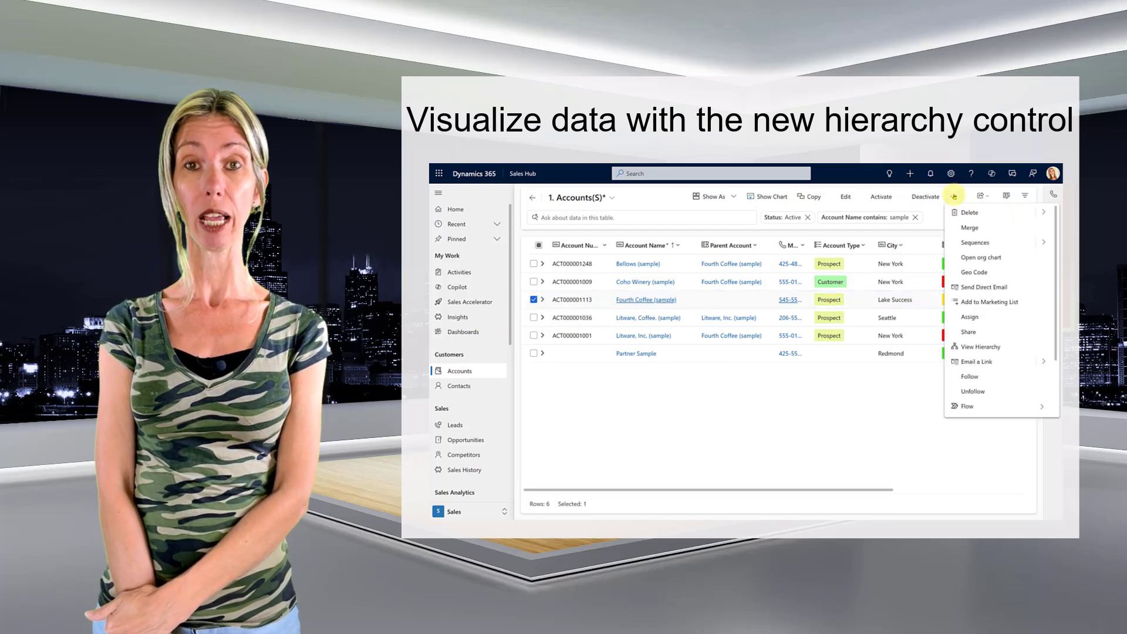
pyautogui.click(982, 347)
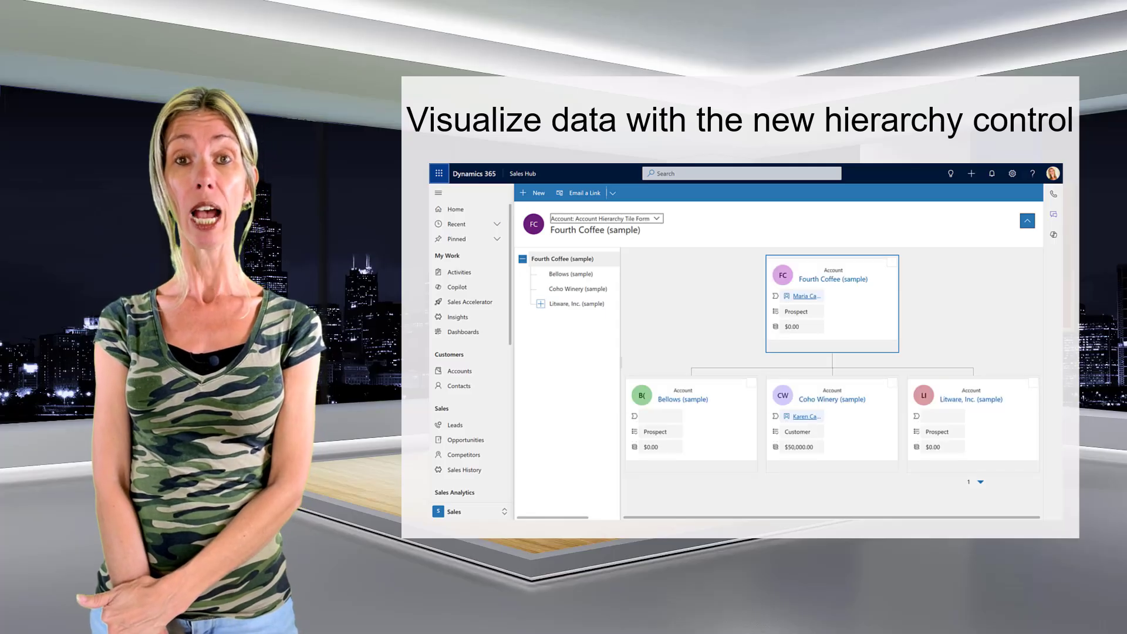
pyautogui.click(540, 304)
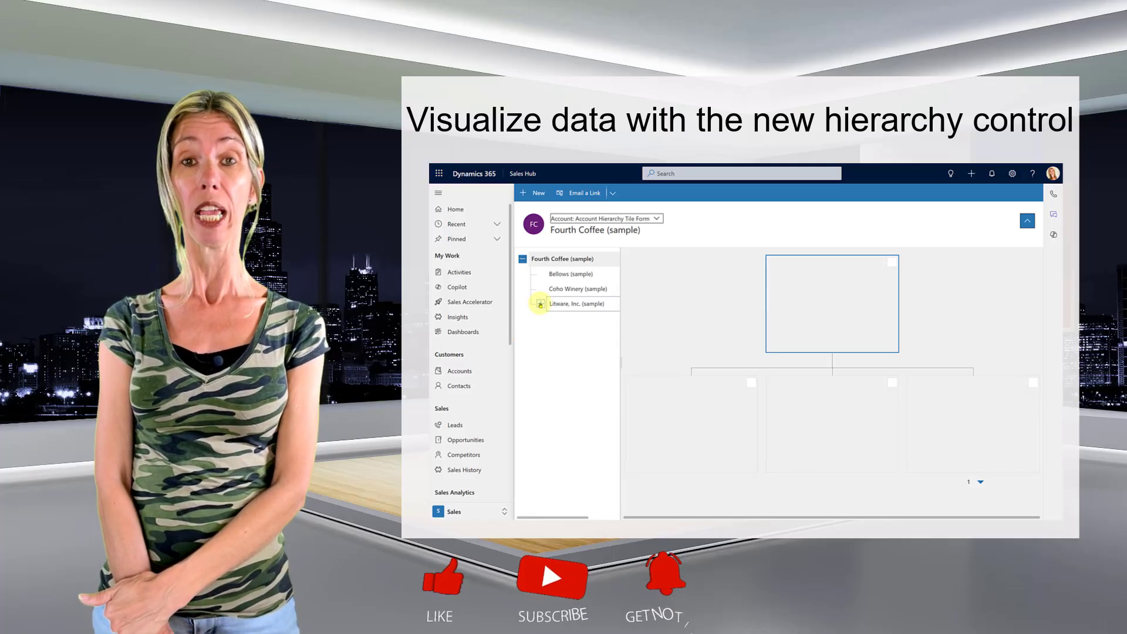
pyautogui.click(981, 483)
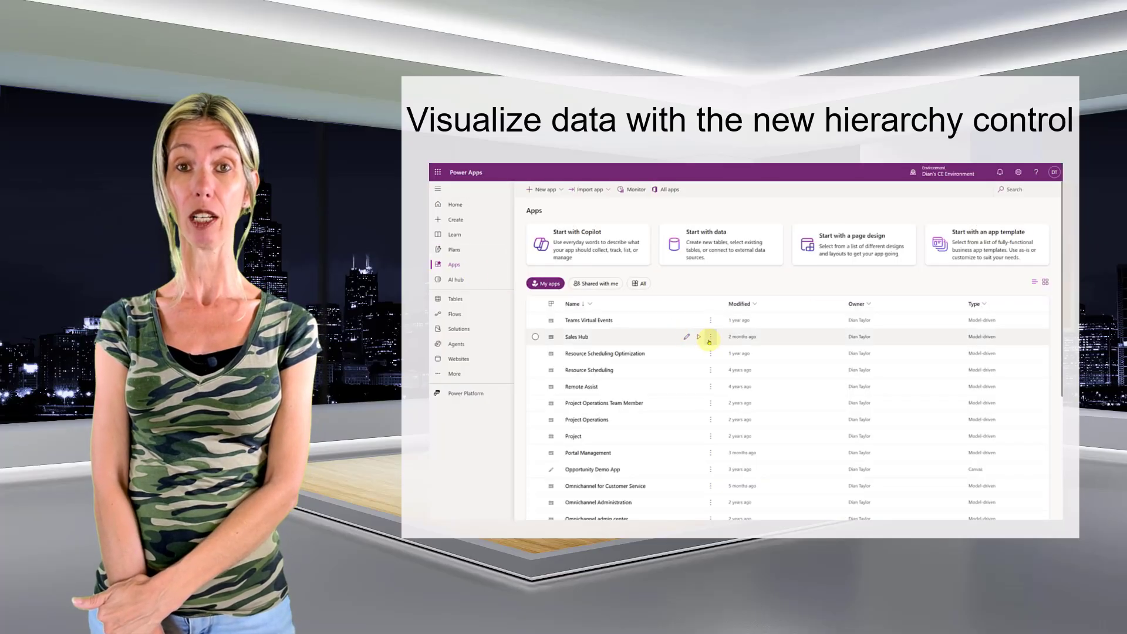
# Edit the Sales Hub app and search its Features settings for 'hiera' to find View hierarchy.
pyautogui.click(687, 334)
pyautogui.click(534, 189)
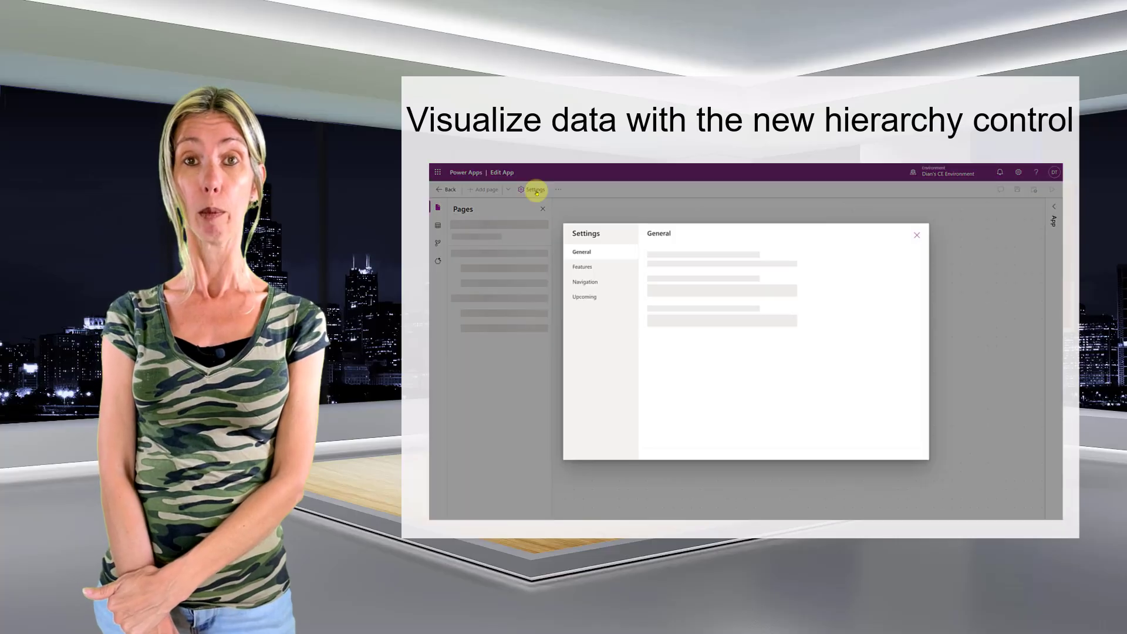
pyautogui.click(583, 267)
pyautogui.click(676, 252)
pyautogui.write('h')
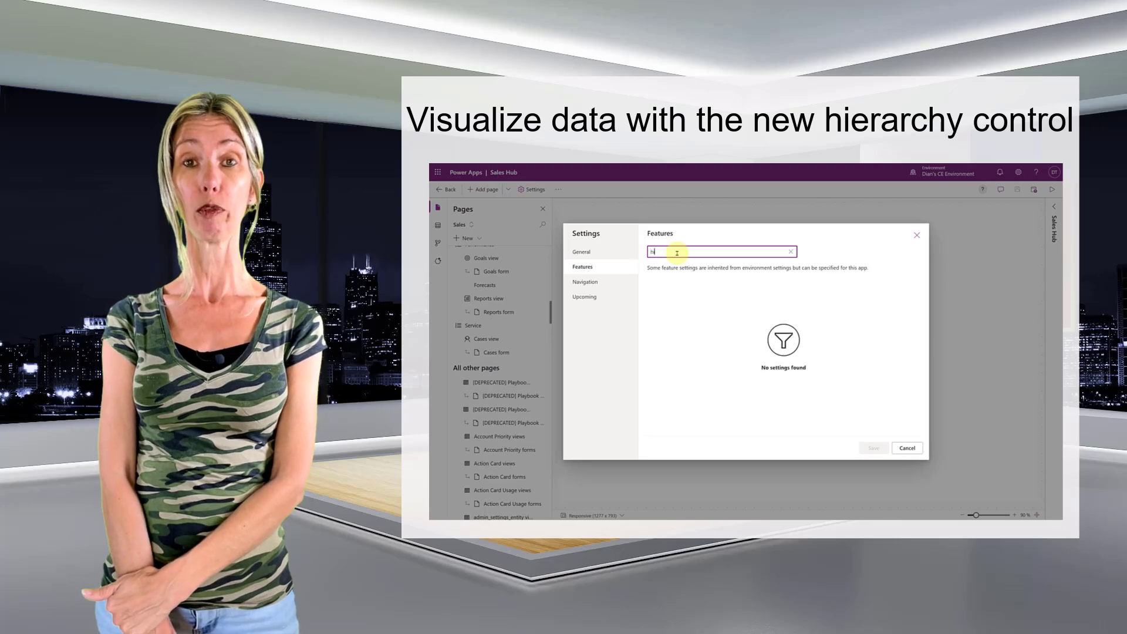
pyautogui.write('iera')
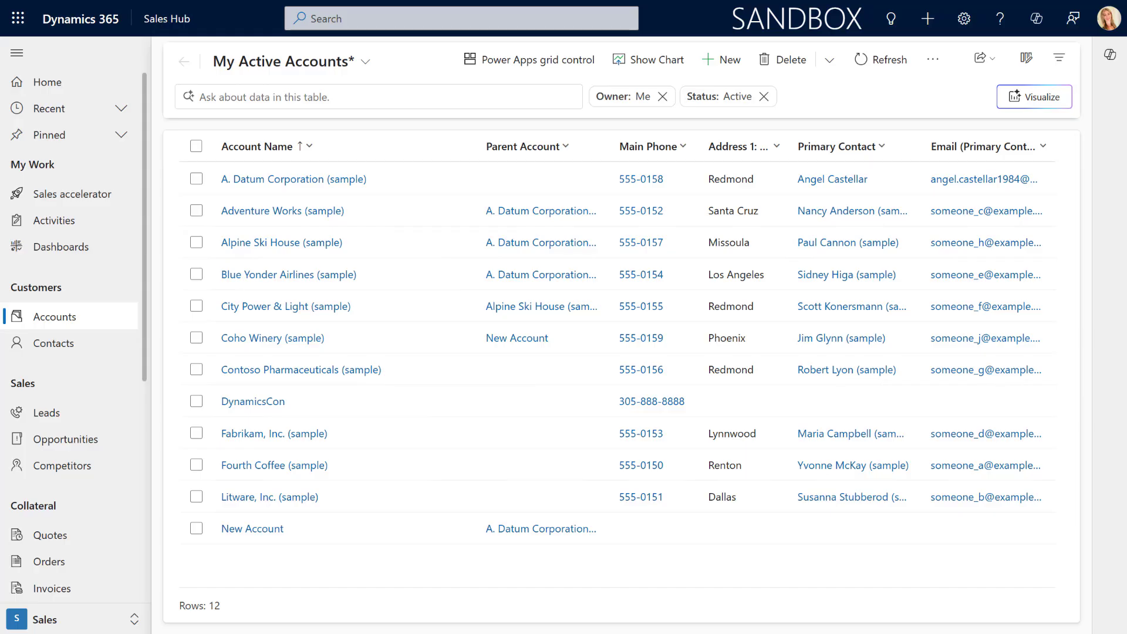
# Switch to the App Settings area and open Visual hierarchy under General Settings.
pyautogui.click(75, 624)
pyautogui.click(73, 512)
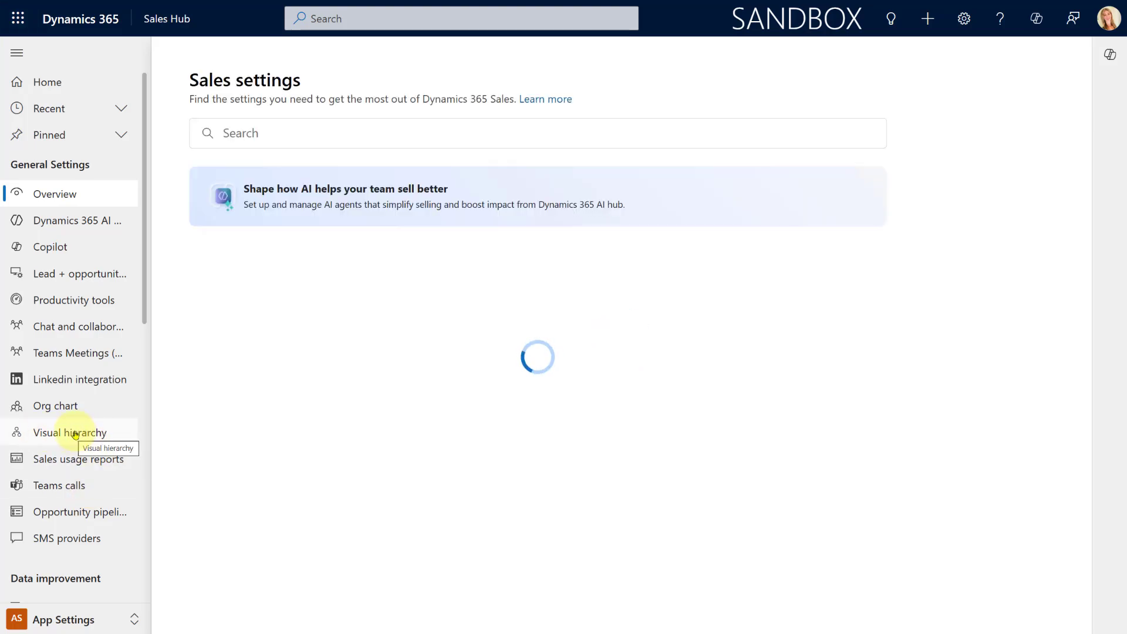
pyautogui.click(75, 435)
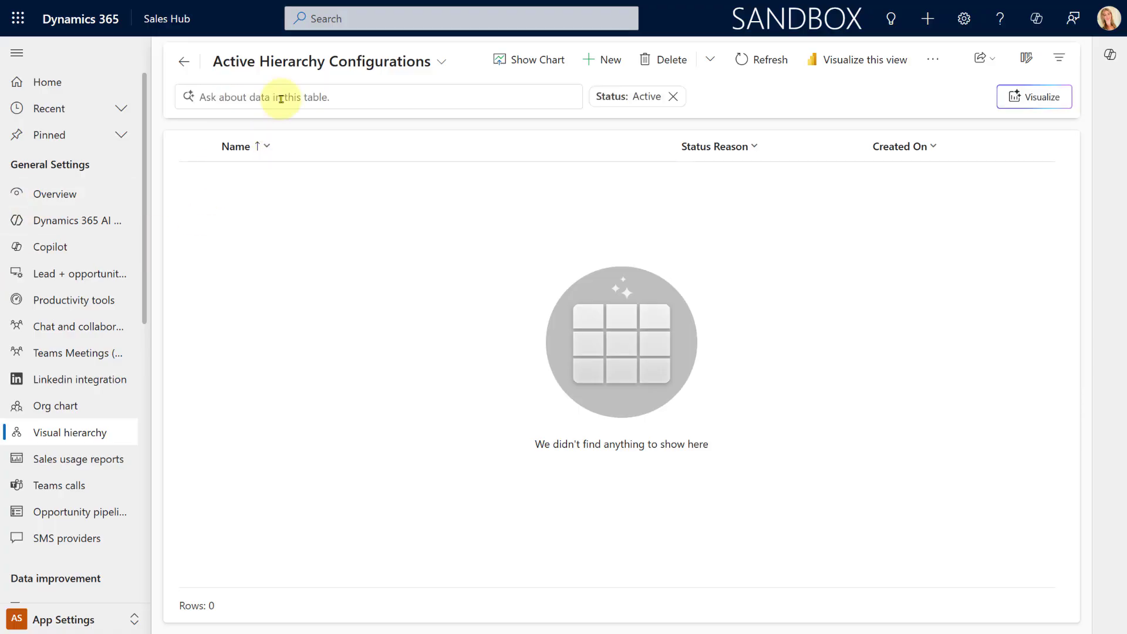
# Start a new hierarchy named 'Accounts' and pick the Account table to add to it.
pyautogui.click(605, 64)
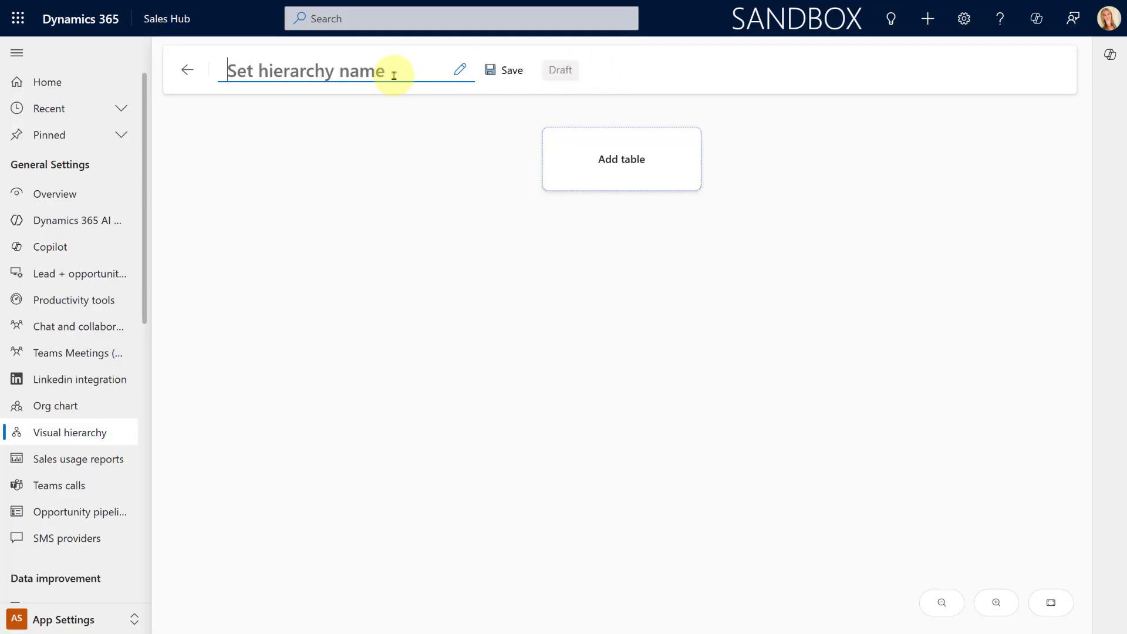
pyautogui.write('Accounts')
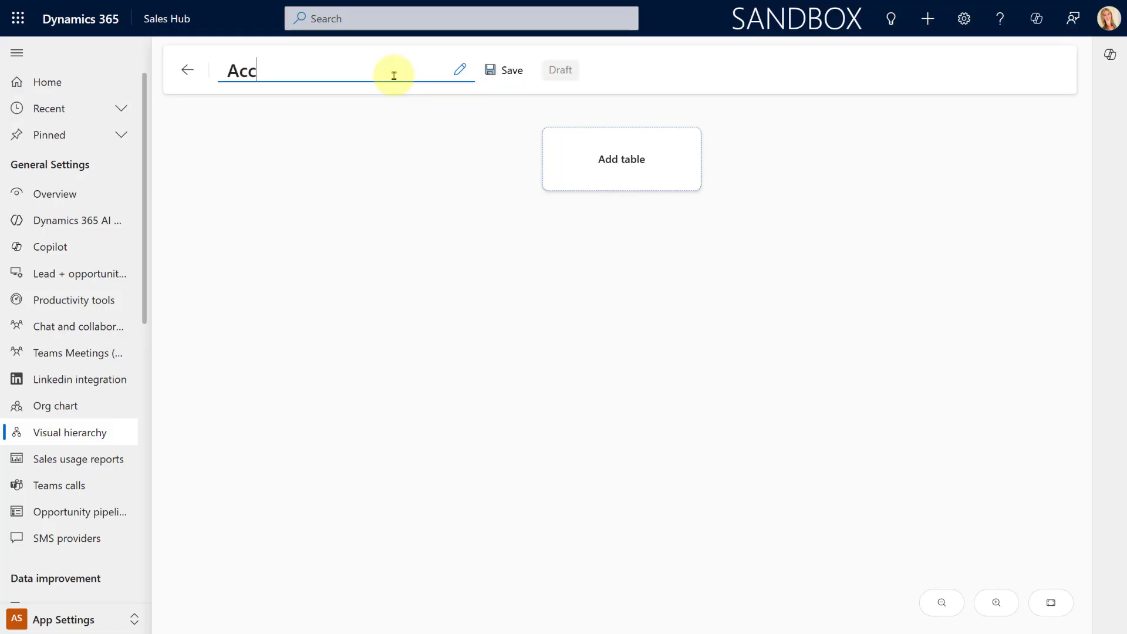
pyautogui.click(581, 160)
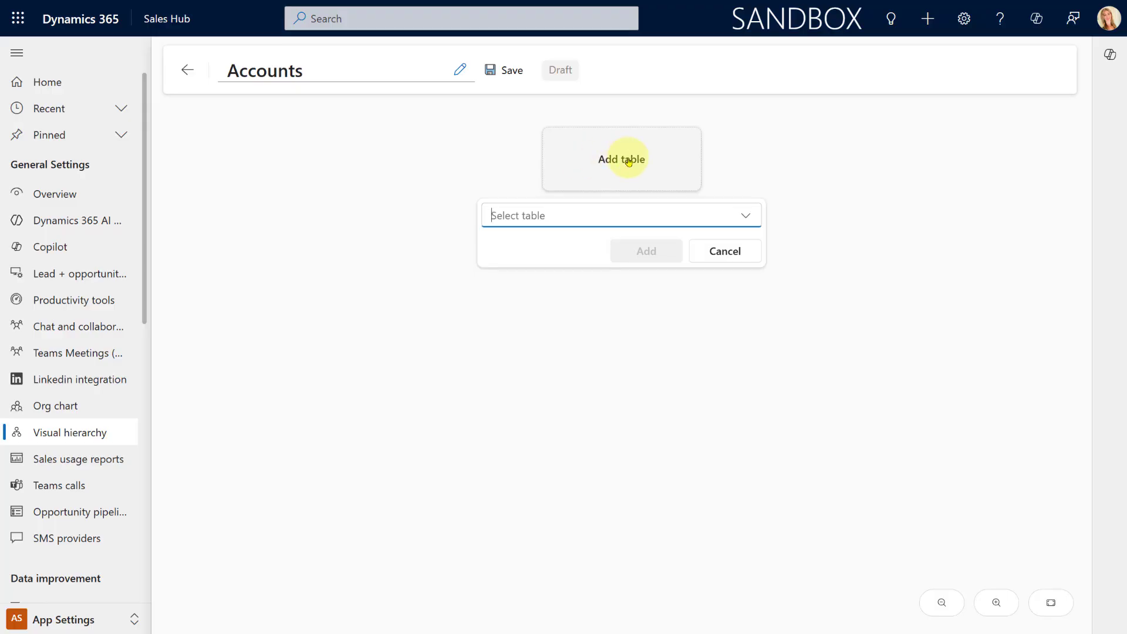
pyautogui.write('acc')
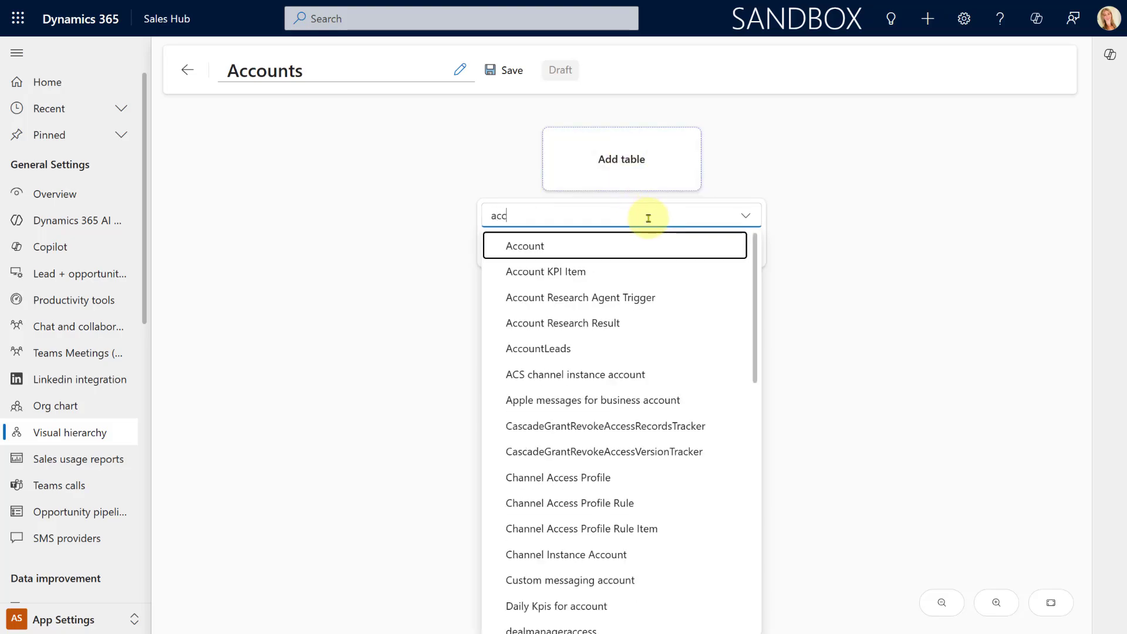
pyautogui.click(624, 246)
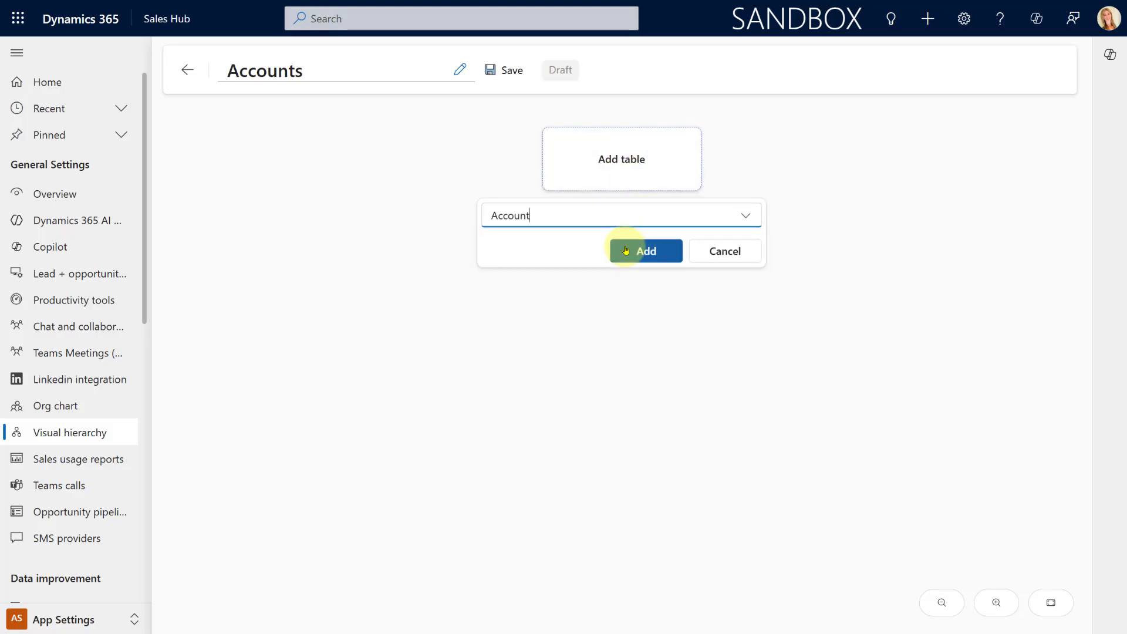
# Add the Account table and set its parent ID column to parentaccountid.
pyautogui.click(634, 256)
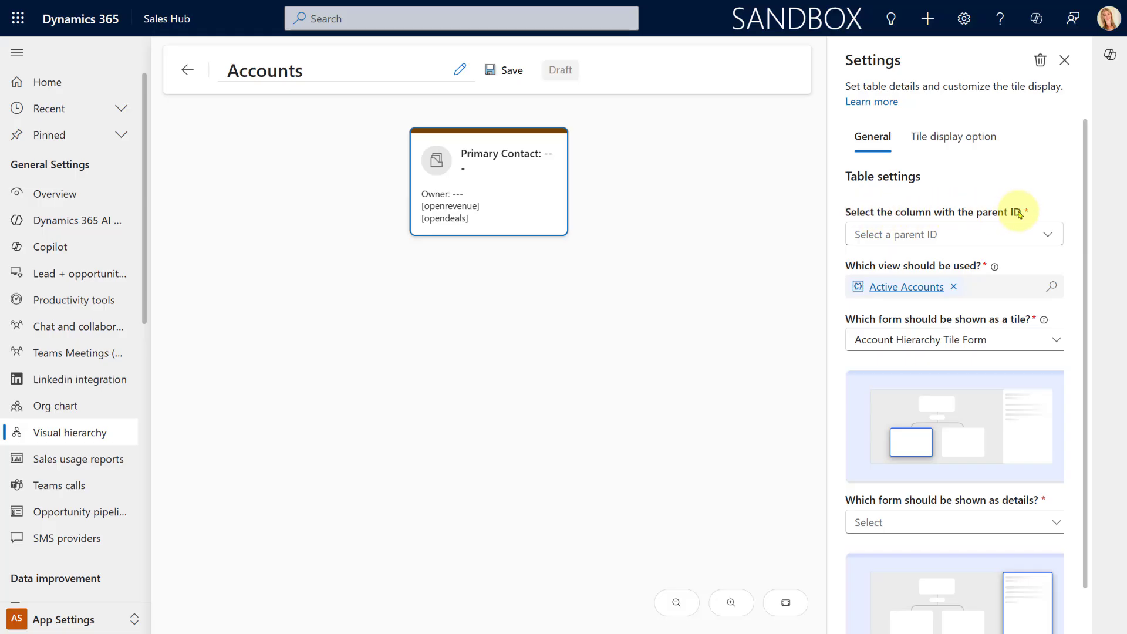
pyautogui.click(1040, 233)
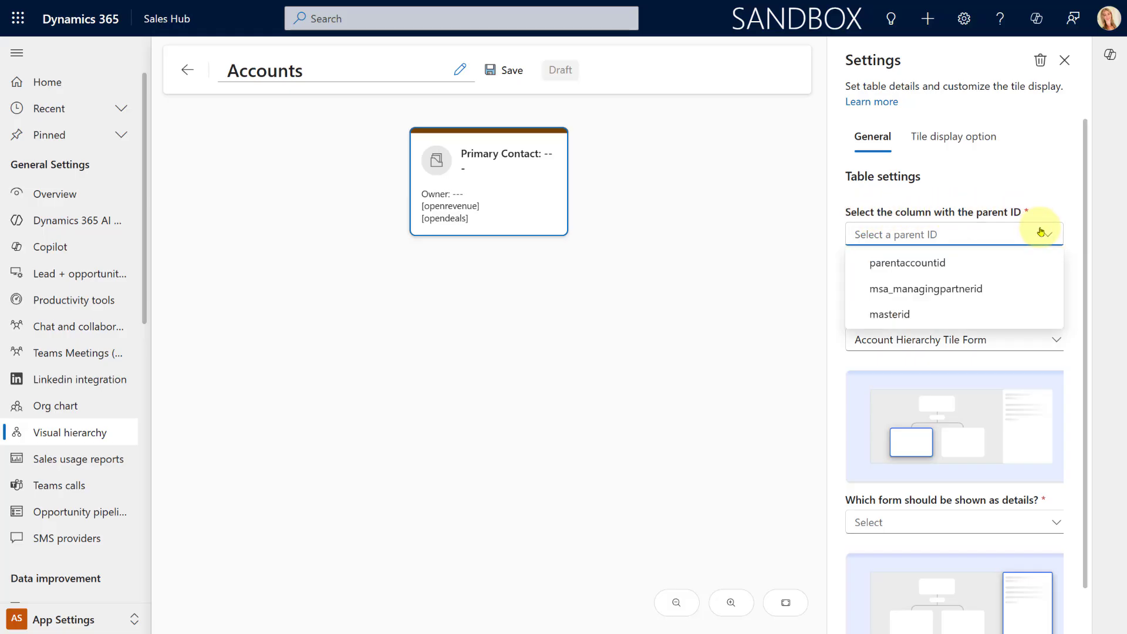
pyautogui.click(938, 268)
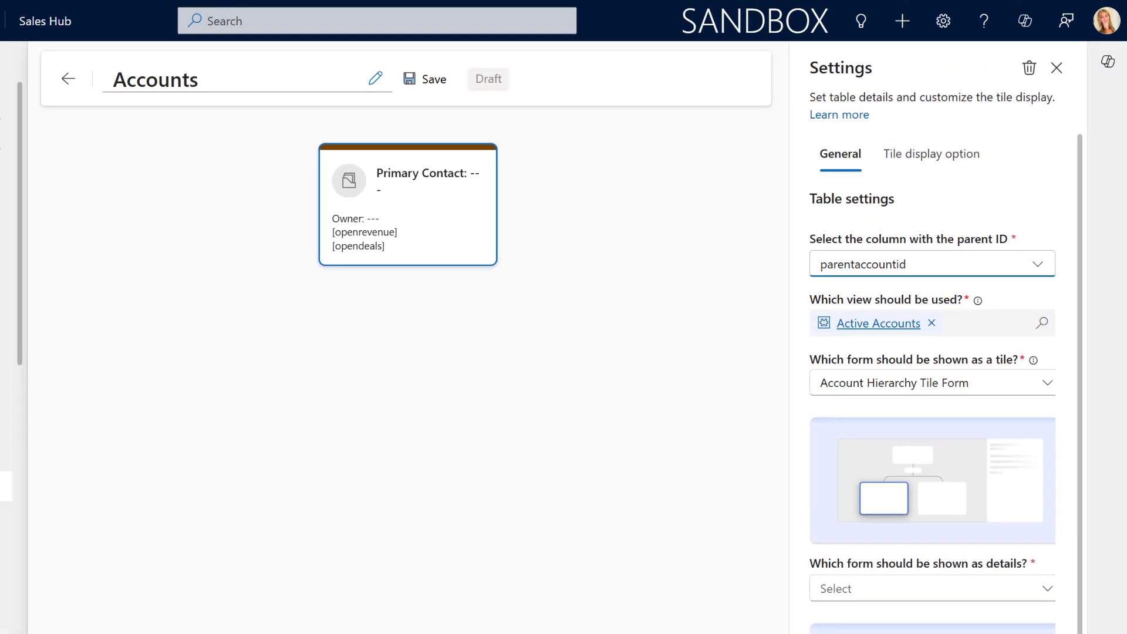
# Choose Account Card form as the form shown on the hierarchy tiles.
pyautogui.click(1021, 389)
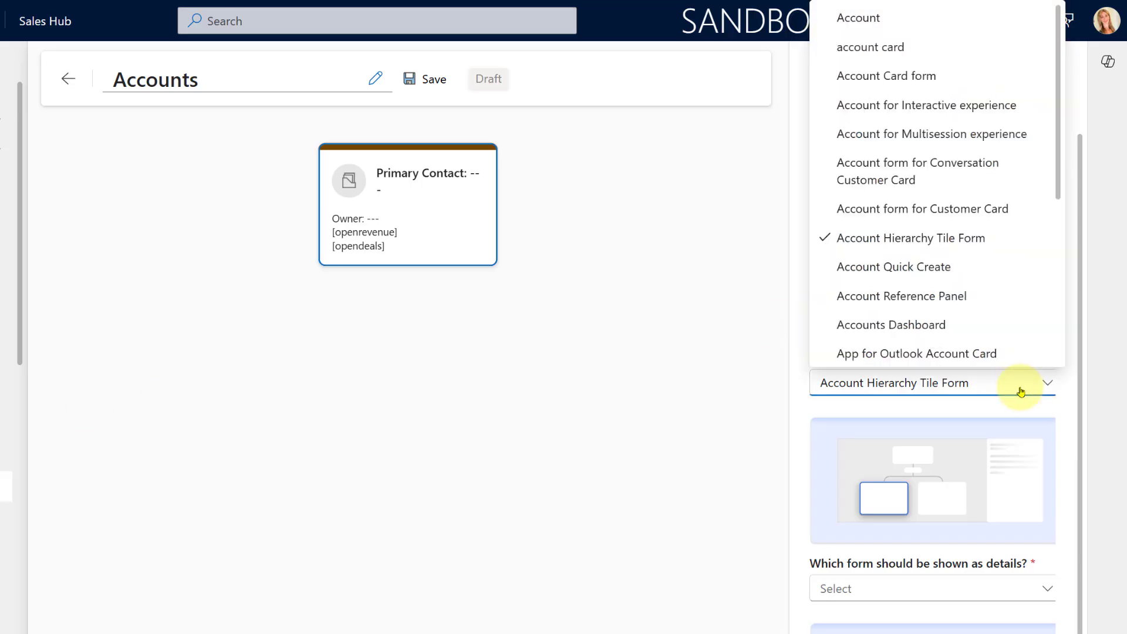
pyautogui.click(884, 47)
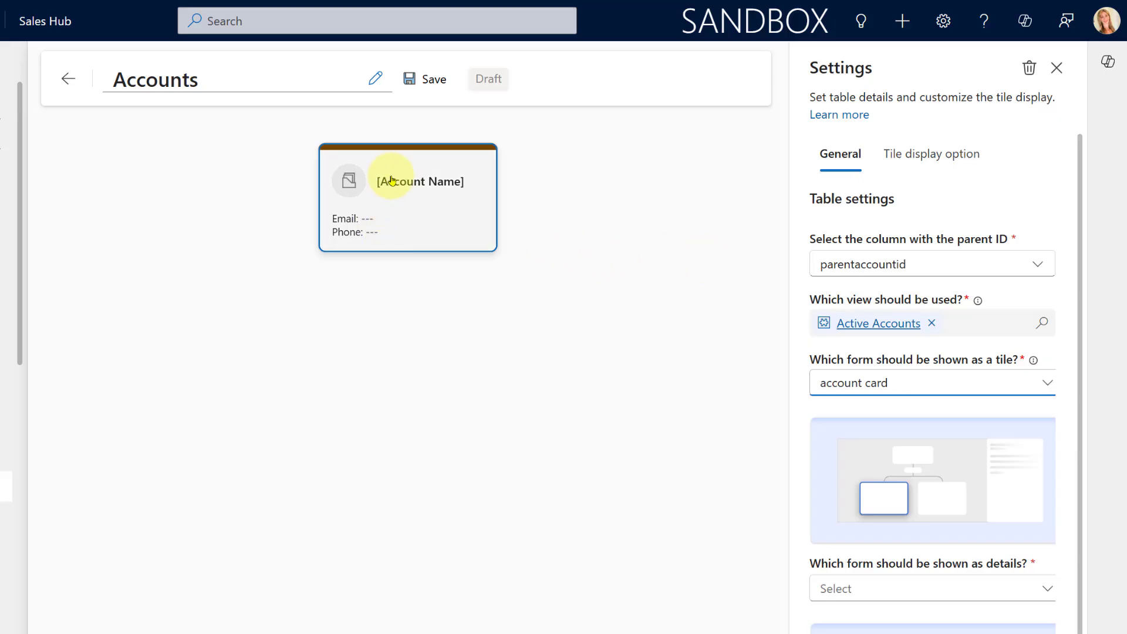
pyautogui.click(875, 383)
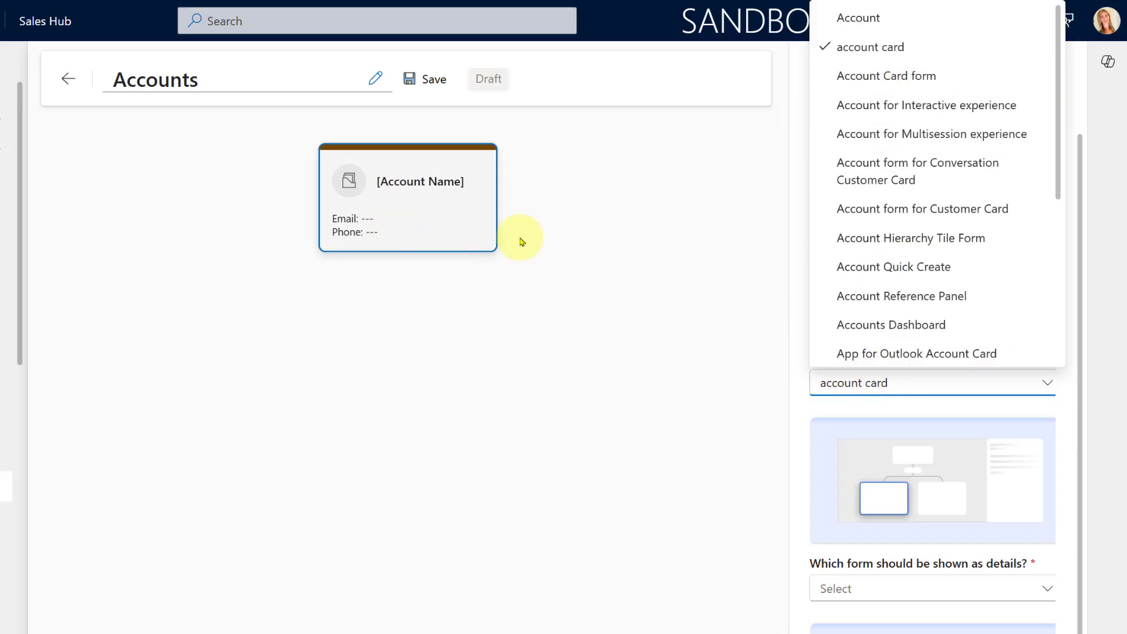
pyautogui.click(889, 80)
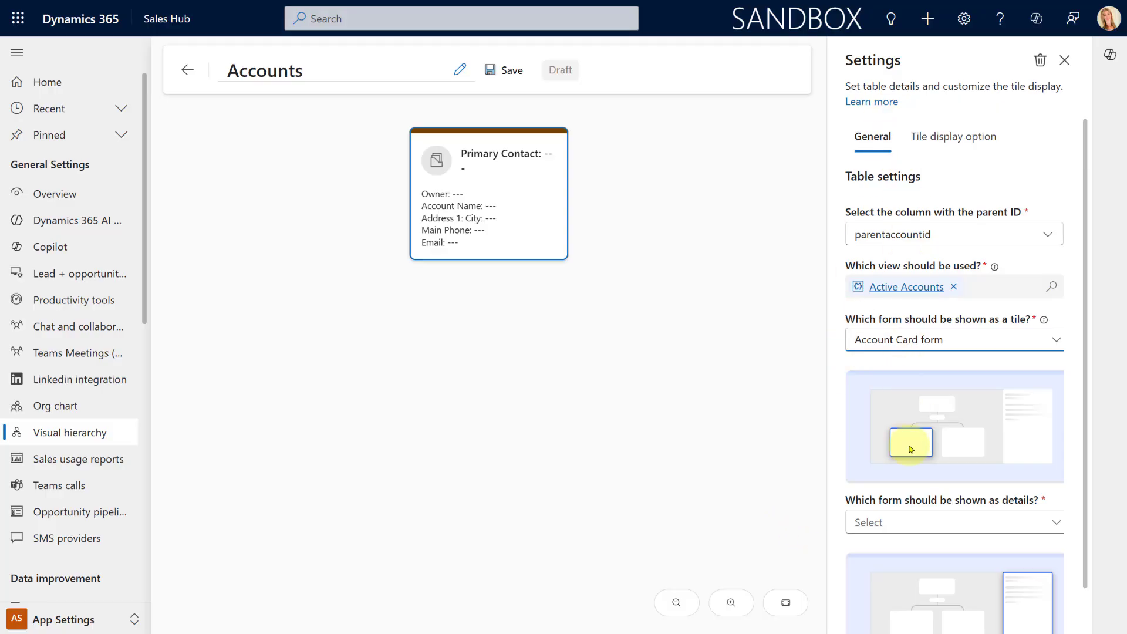
# Set Account as the details form and review the Account table settings.
pyautogui.click(897, 523)
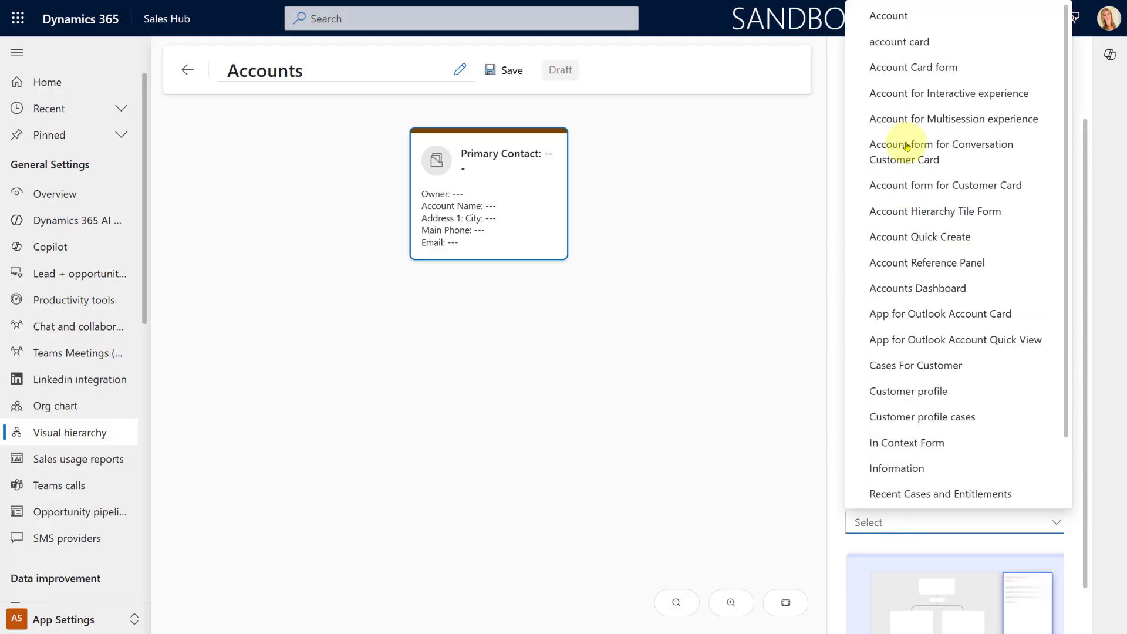
pyautogui.click(887, 15)
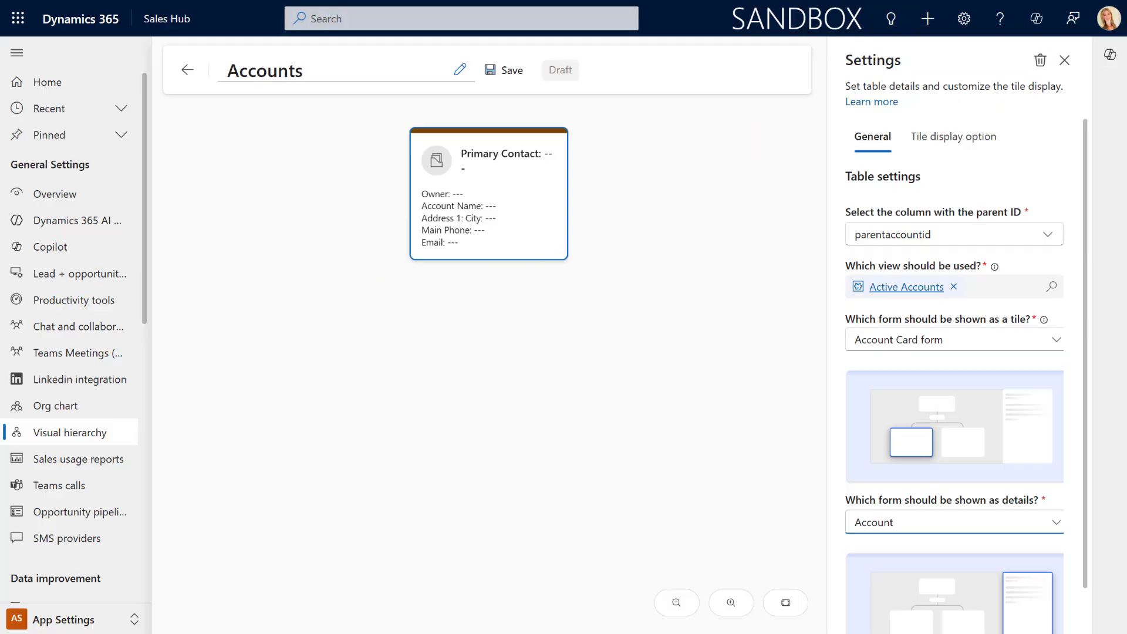
pyautogui.click(654, 337)
pyautogui.scroll(-1, 935, 424)
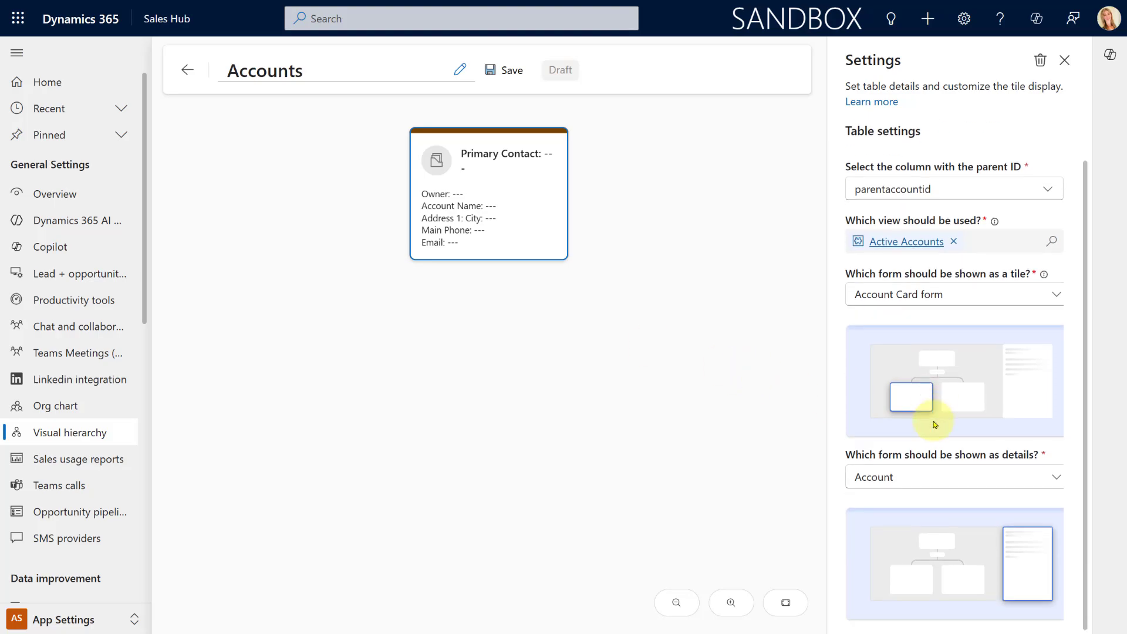
pyautogui.scroll(1, 935, 424)
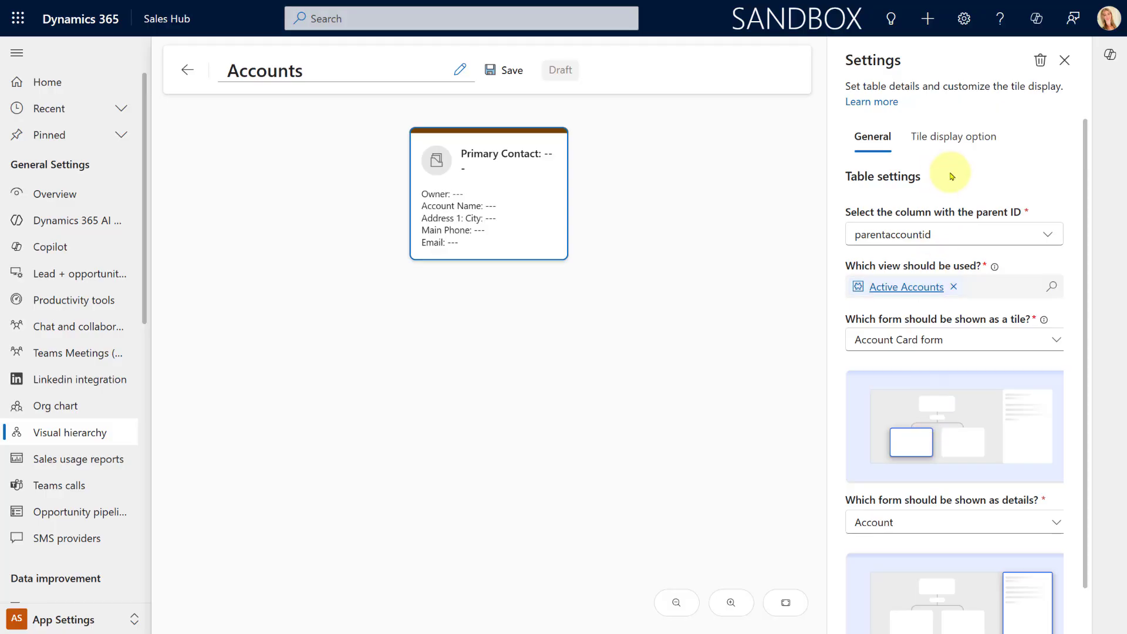
# Show the Tile display options: picture shown, 210 × 180 tile size, colour #794300.
pyautogui.click(938, 141)
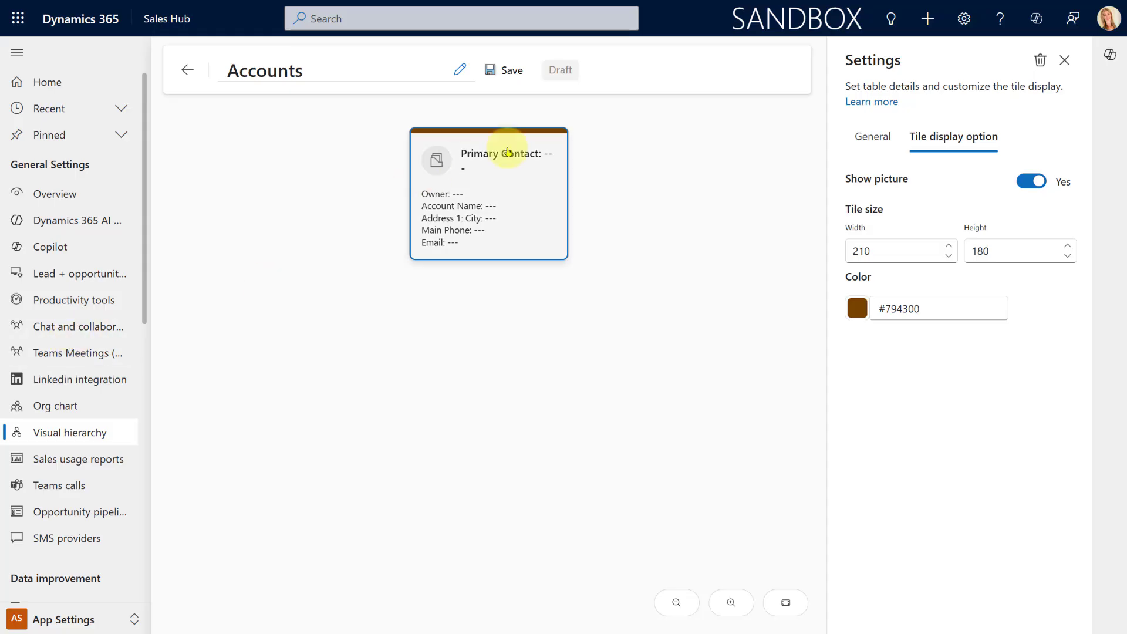
# Save the Accounts hierarchy and preview it as an org chart for A. Datum Corporation (sample).
pyautogui.click(499, 71)
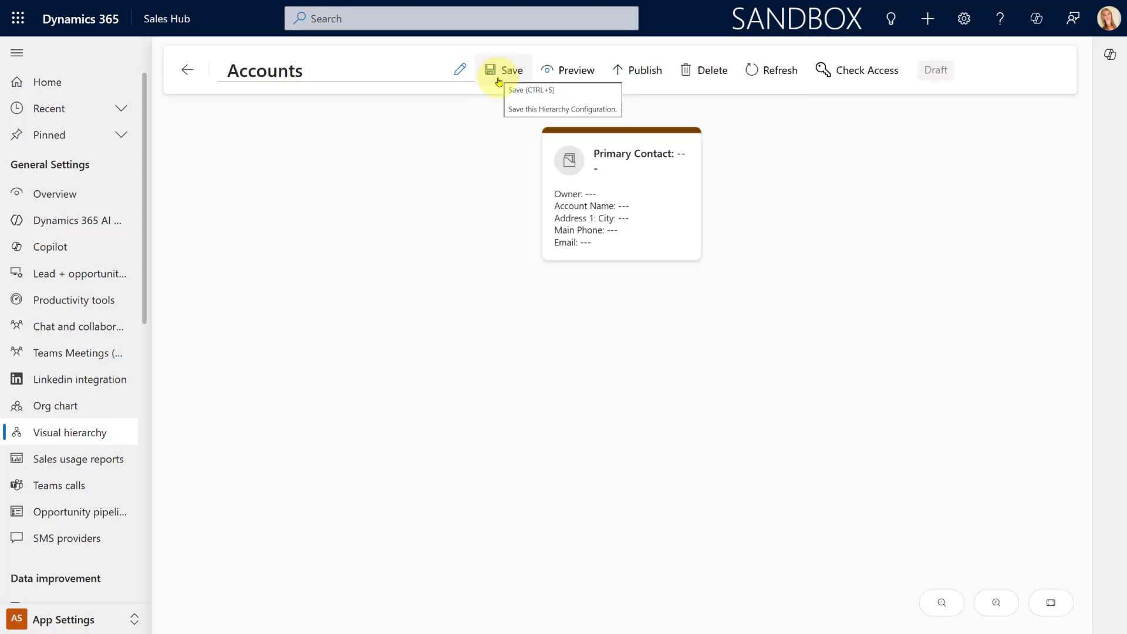
pyautogui.click(565, 71)
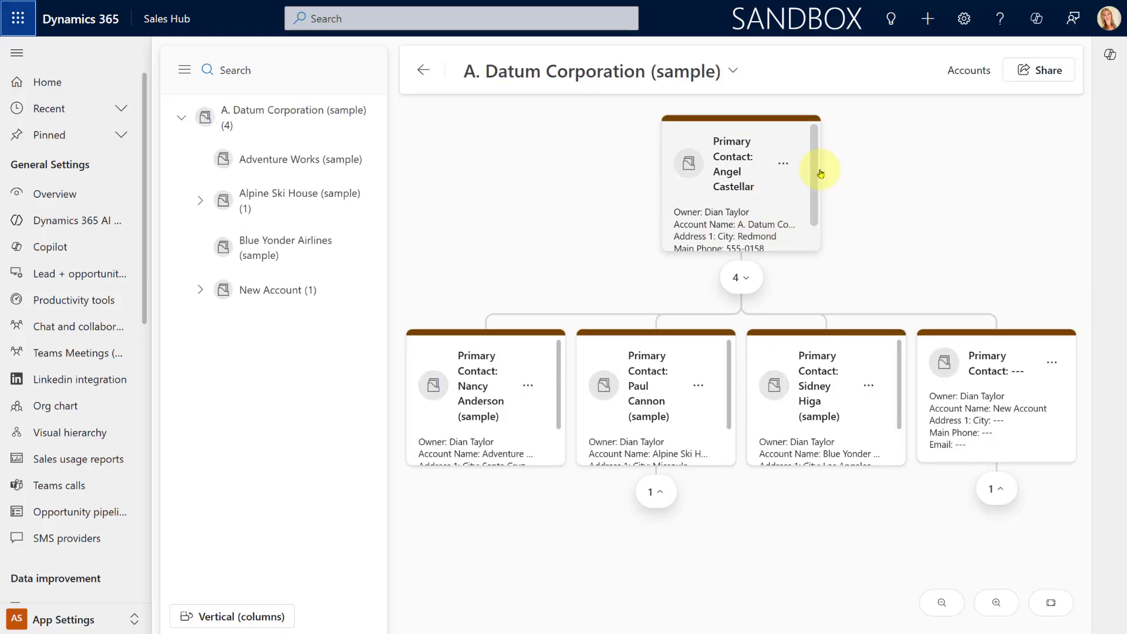
pyautogui.moveTo(816, 169)
pyautogui.mouseDown()
pyautogui.moveTo(812, 206)
pyautogui.moveTo(818, 176)
pyautogui.mouseUp()
pyautogui.scroll(2, 790, 229)
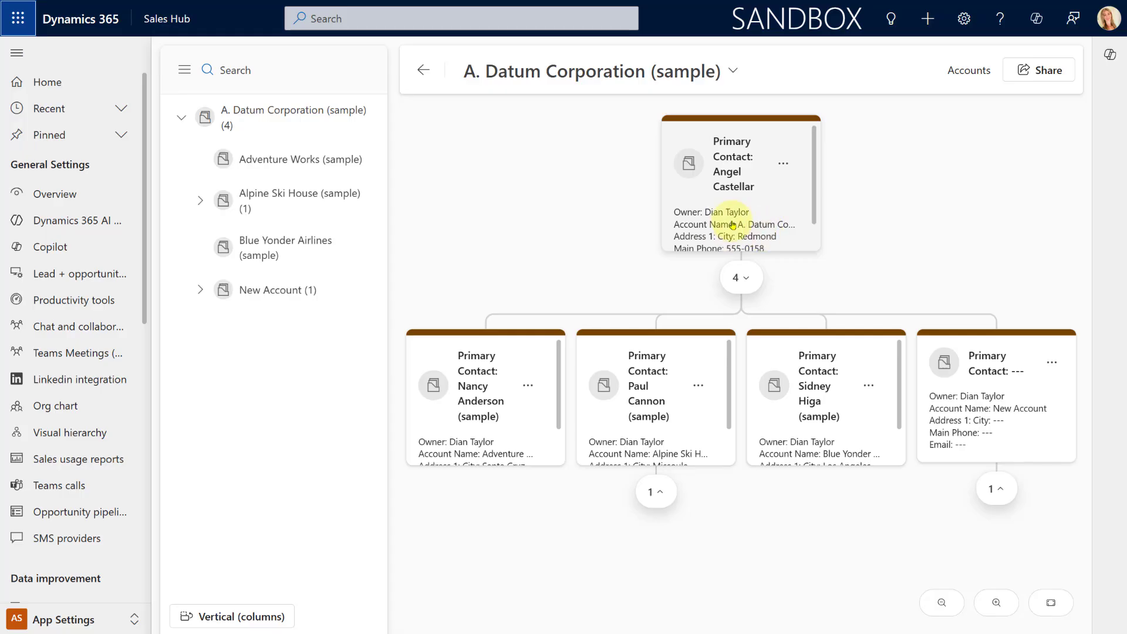
# Reselect account card as the tile form, preview again, and expand Alpine Ski House and New Account.
pyautogui.click(423, 70)
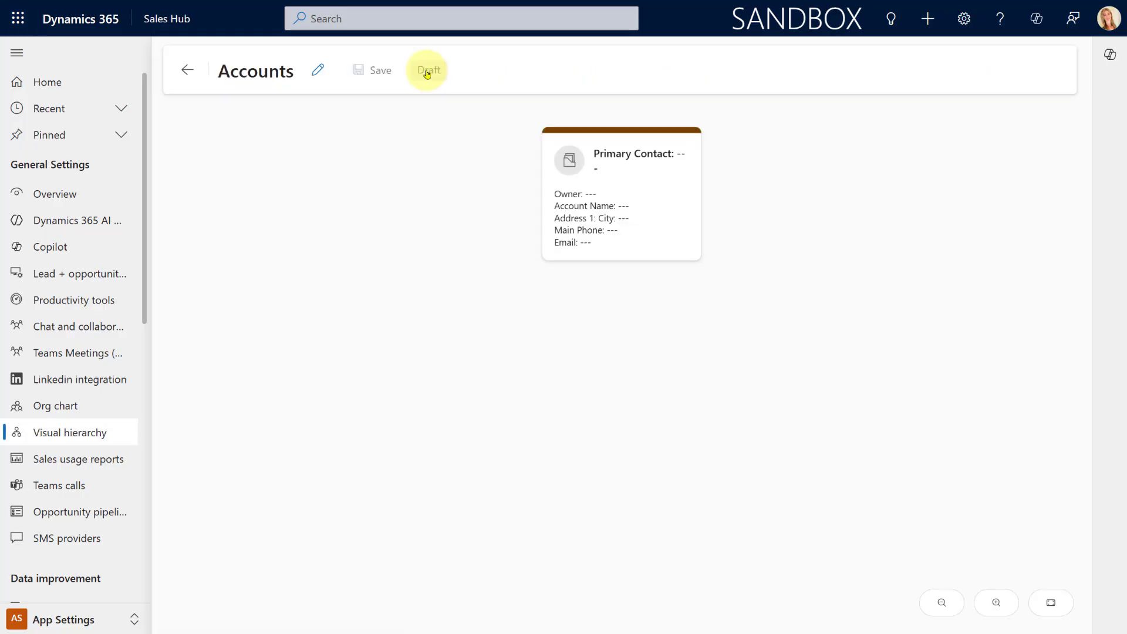
pyautogui.click(607, 195)
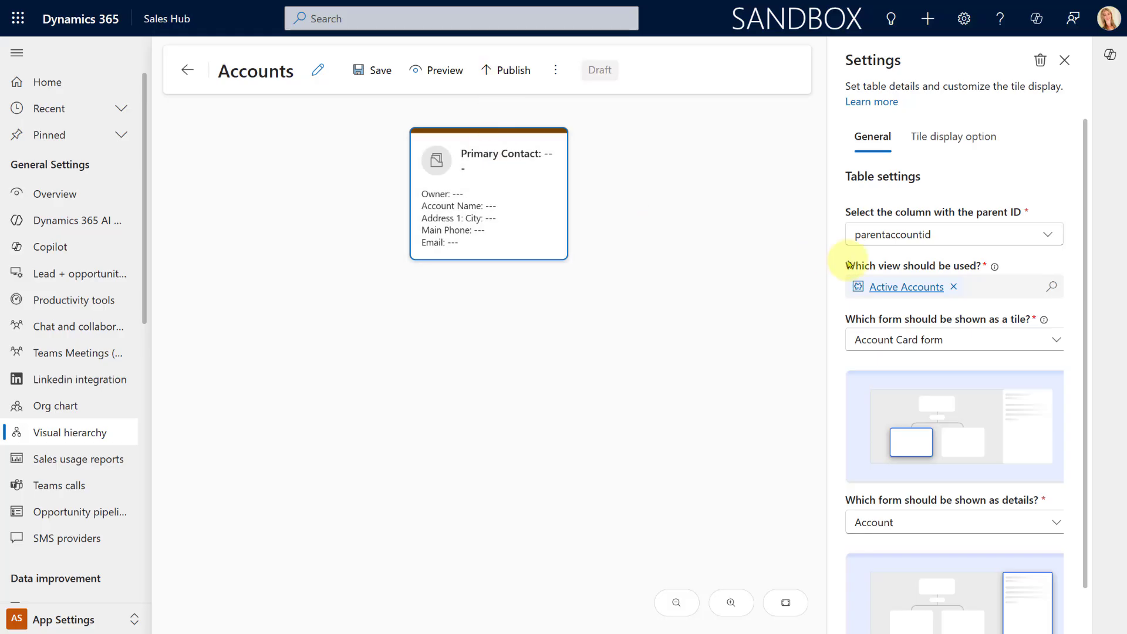
pyautogui.click(991, 337)
pyautogui.click(924, 50)
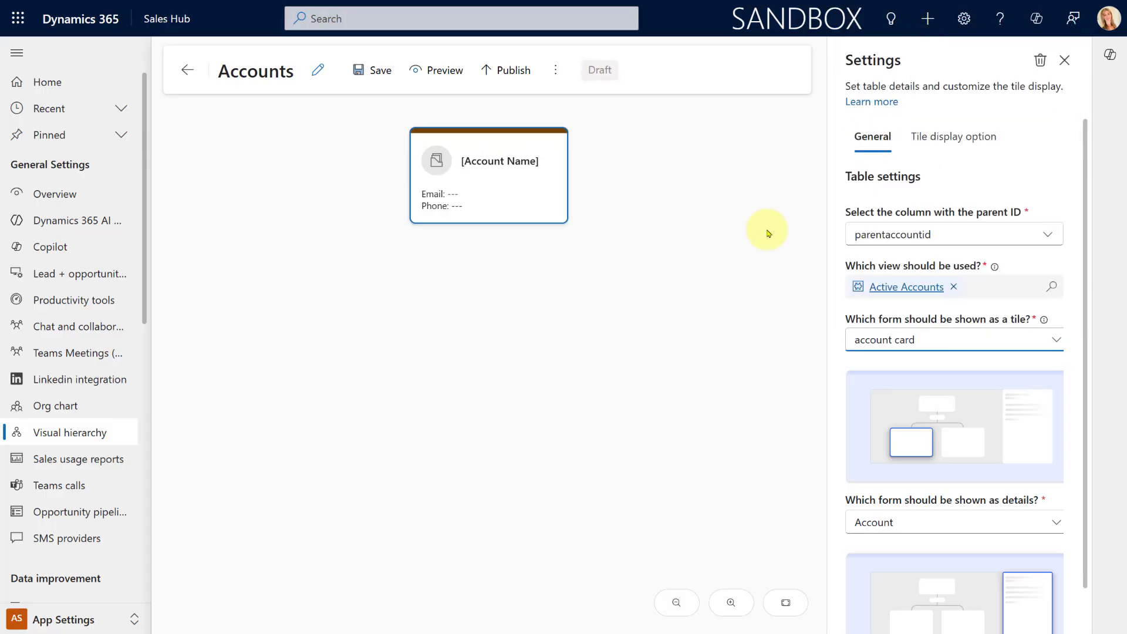
pyautogui.click(447, 77)
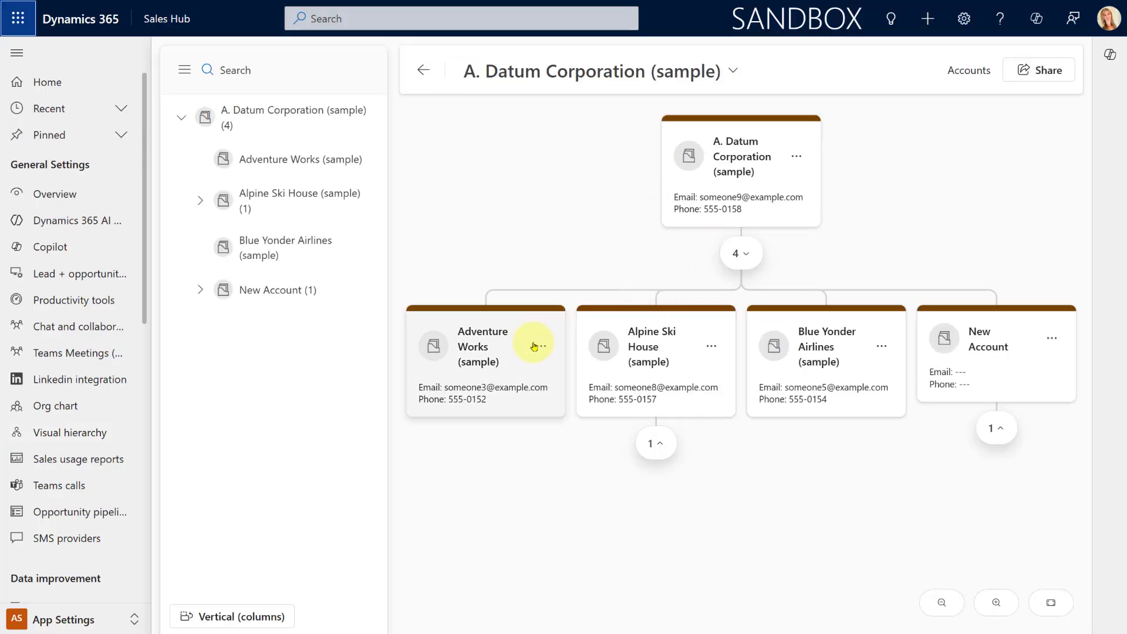
pyautogui.click(657, 442)
pyautogui.click(990, 430)
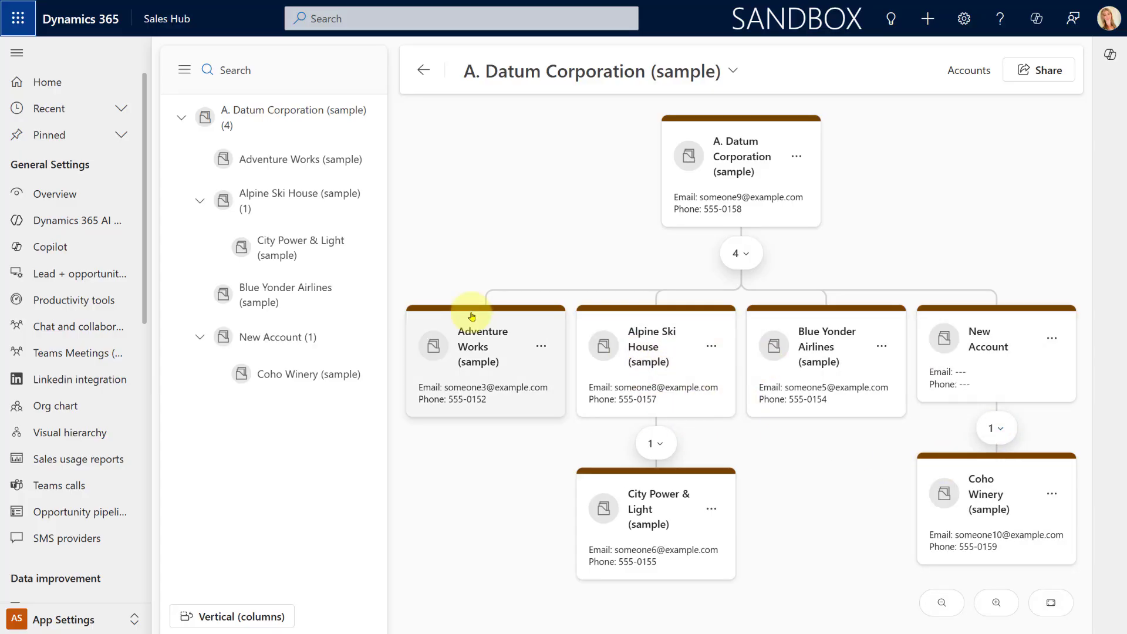
# Leave the preview and publish the Accounts hierarchy configuration, confirming the publish.
pyautogui.click(421, 78)
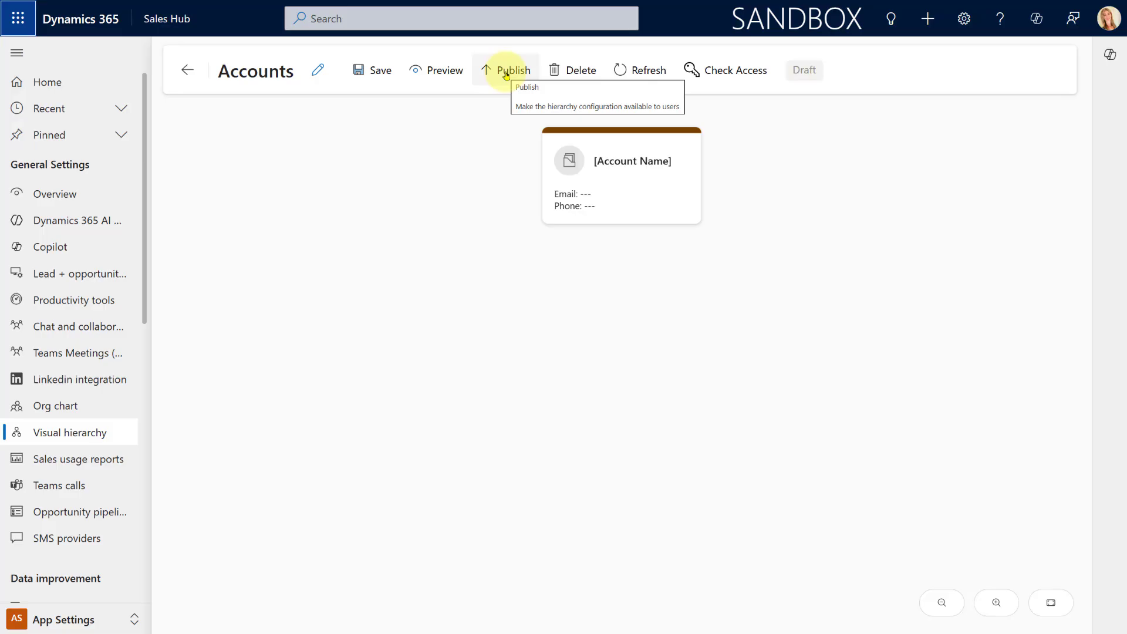
pyautogui.click(506, 75)
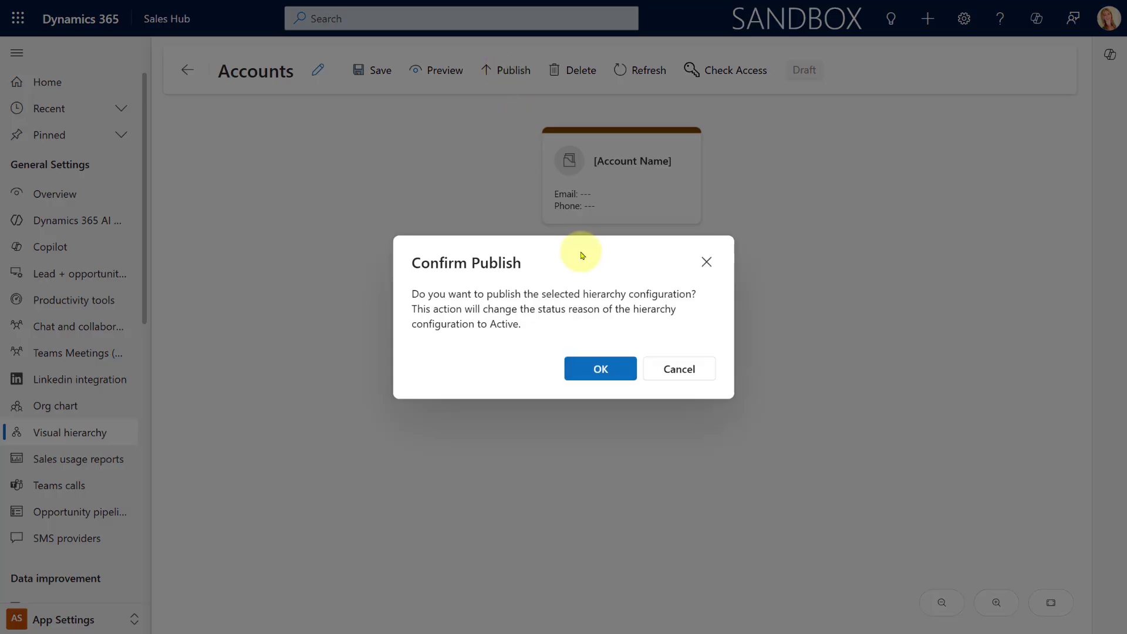
pyautogui.click(600, 370)
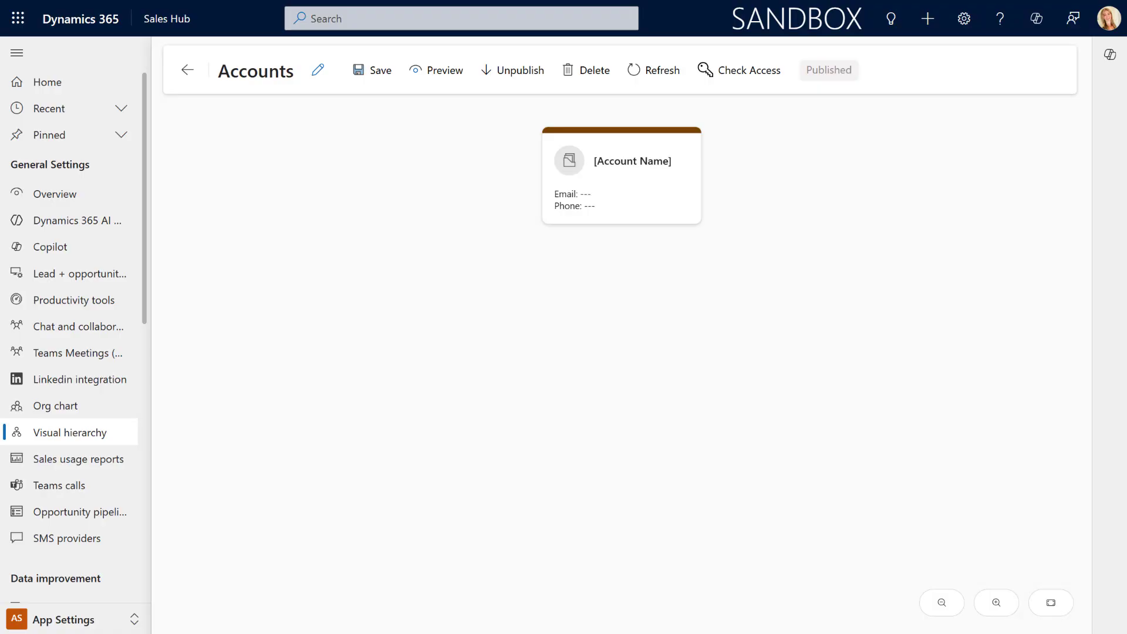
# From the Sales Accounts list, view A. Datum Corporation's hierarchy and expand Alpine Ski House to City Power & Light.
pyautogui.click(62, 620)
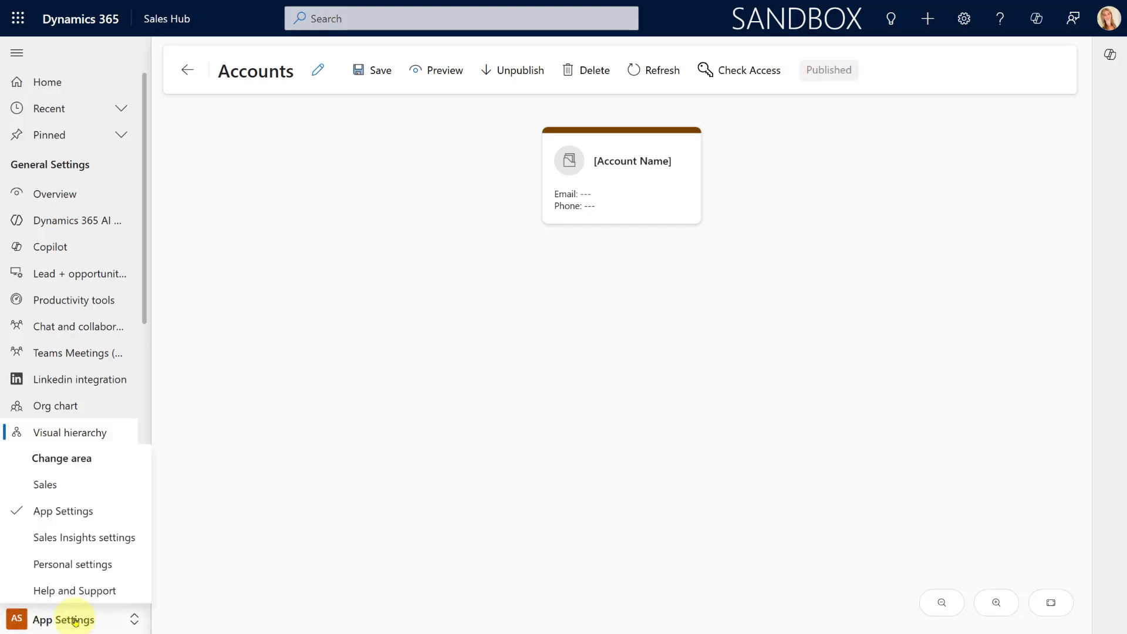
pyautogui.click(73, 485)
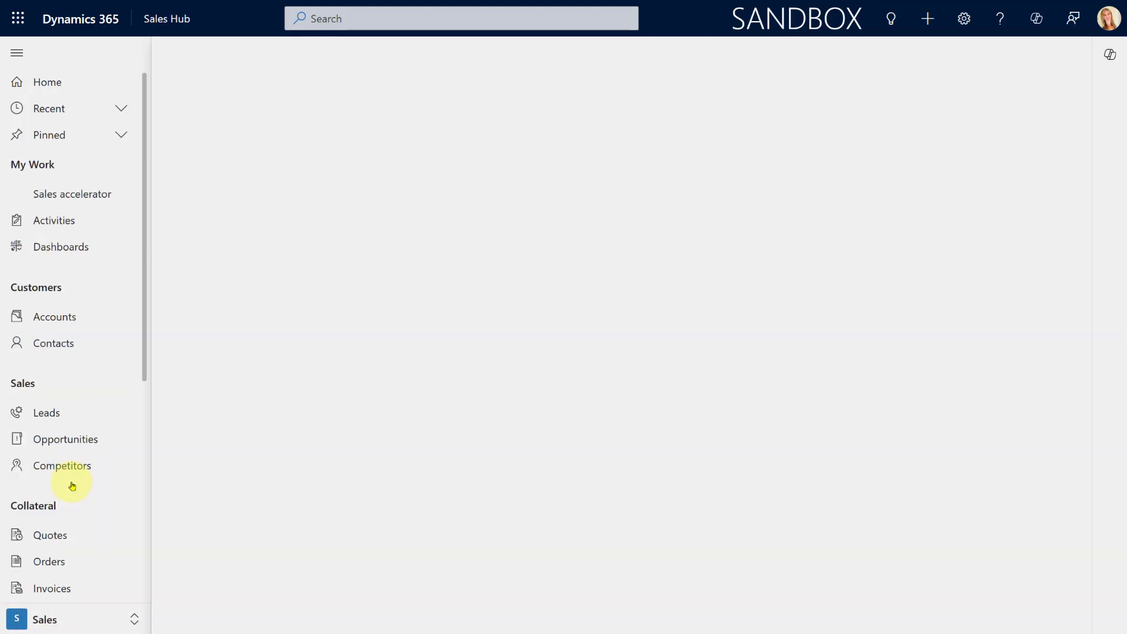
pyautogui.click(88, 320)
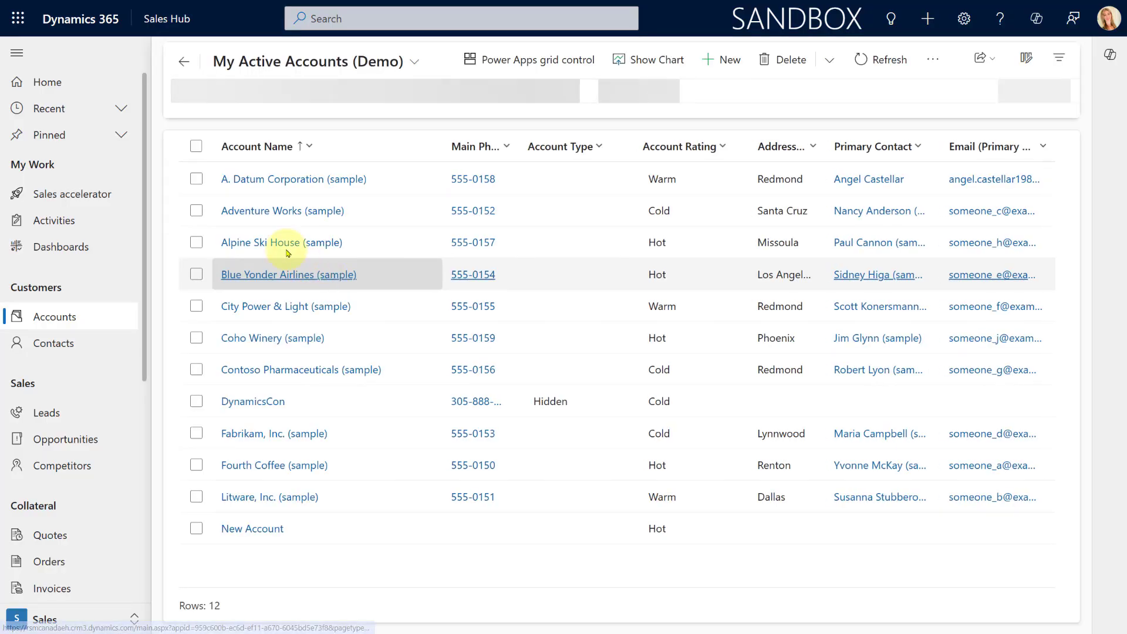
pyautogui.click(196, 178)
pyautogui.click(933, 60)
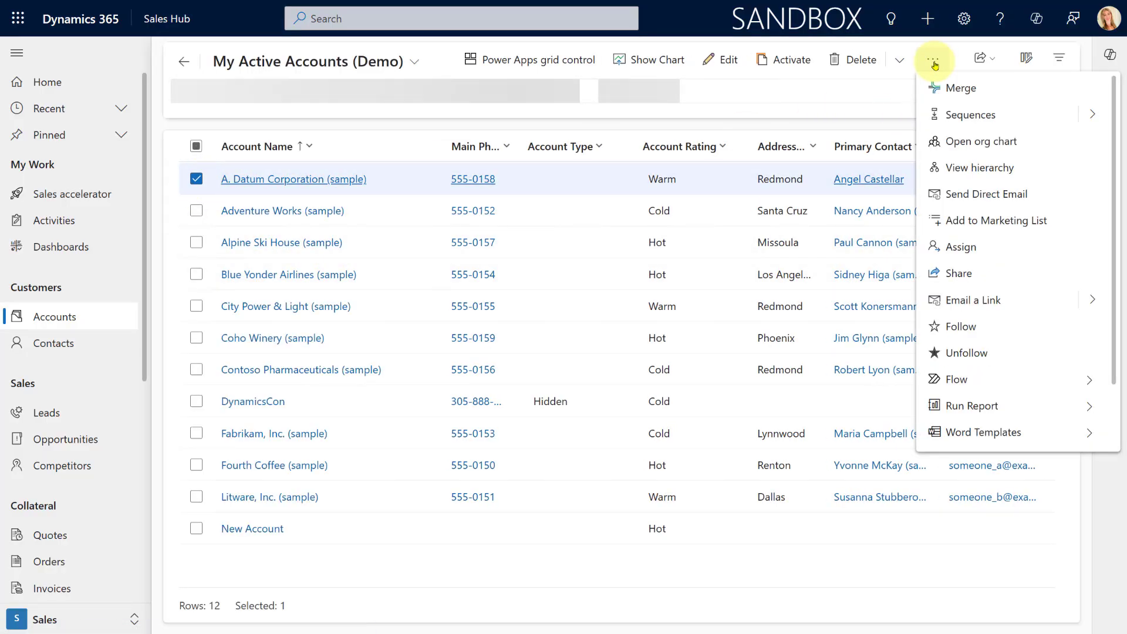
pyautogui.click(988, 172)
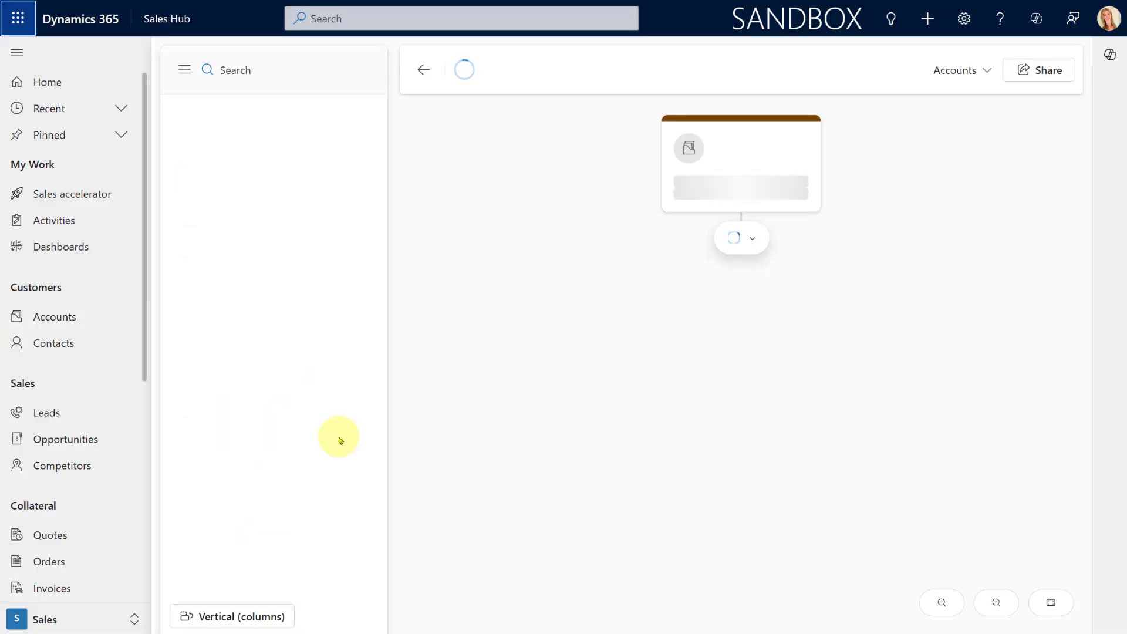
pyautogui.click(16, 52)
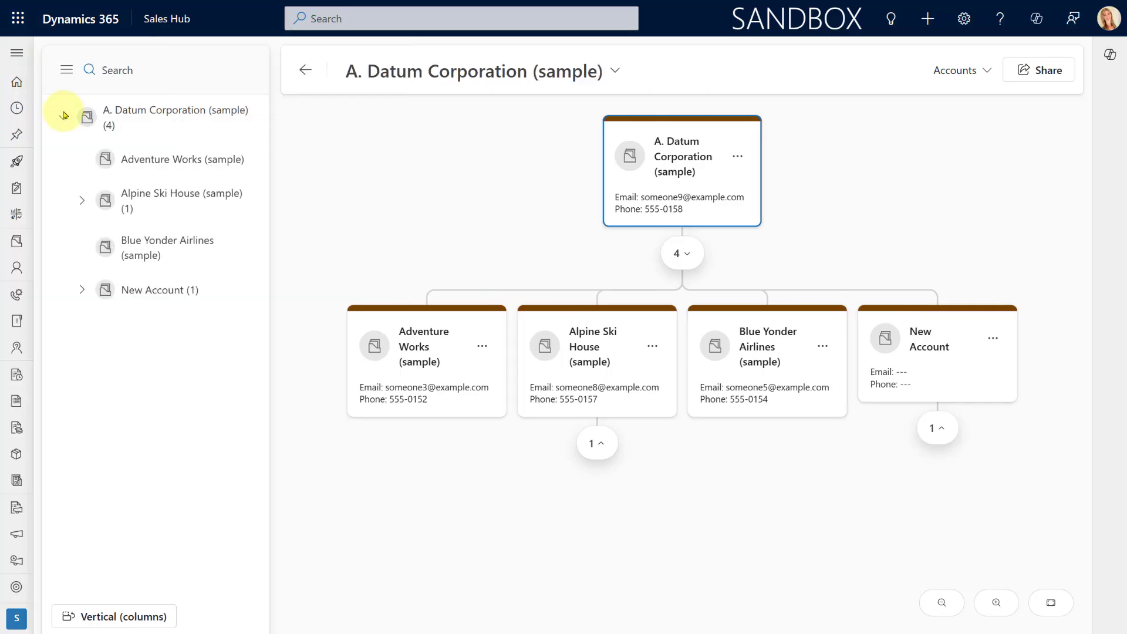
pyautogui.click(597, 444)
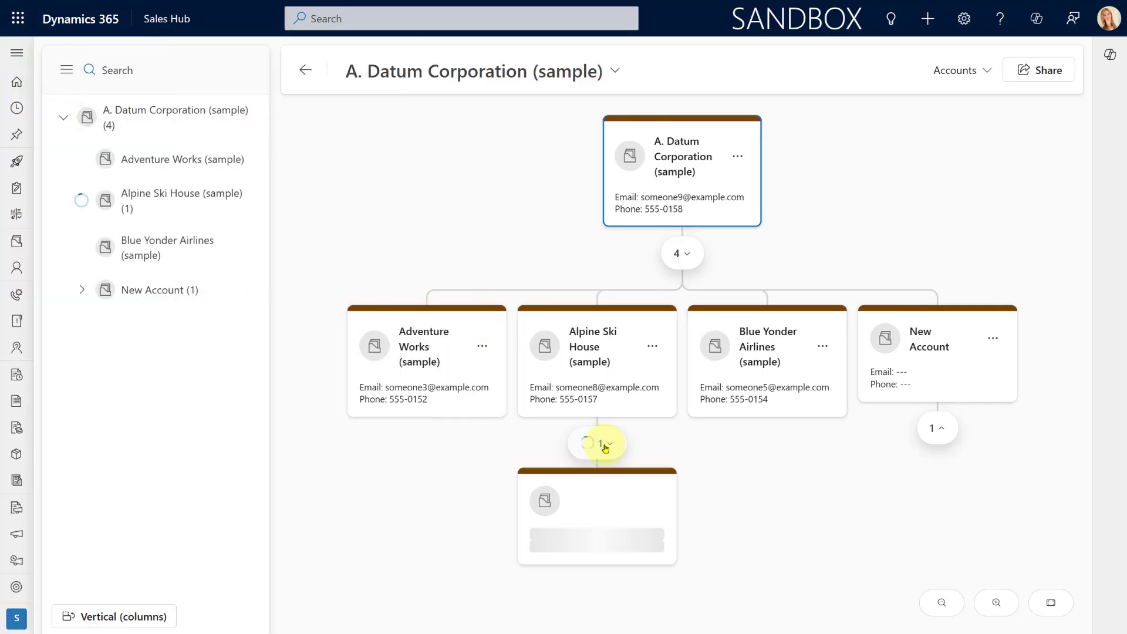
pyautogui.click(675, 170)
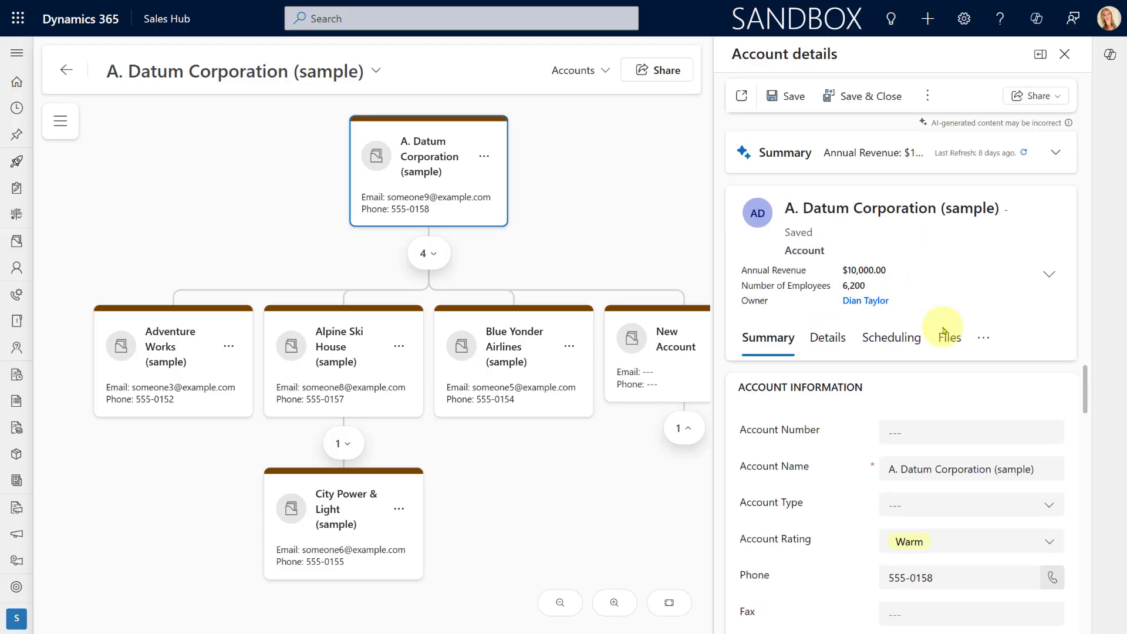
pyautogui.moveTo(1088, 388); pyautogui.dragTo(1093, 344)
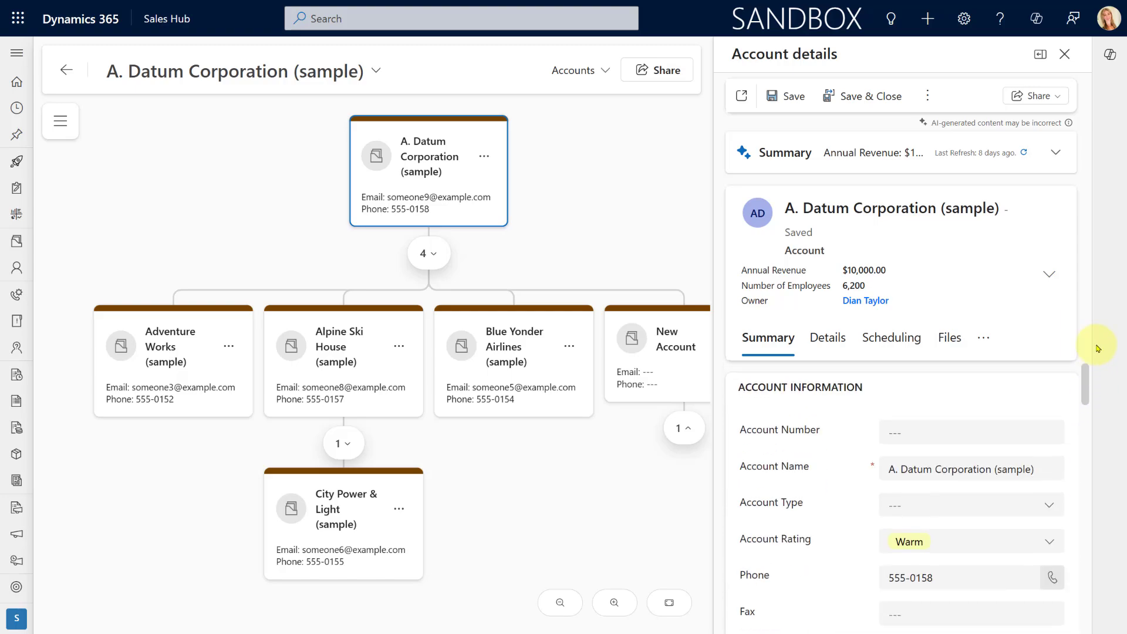
pyautogui.click(740, 96)
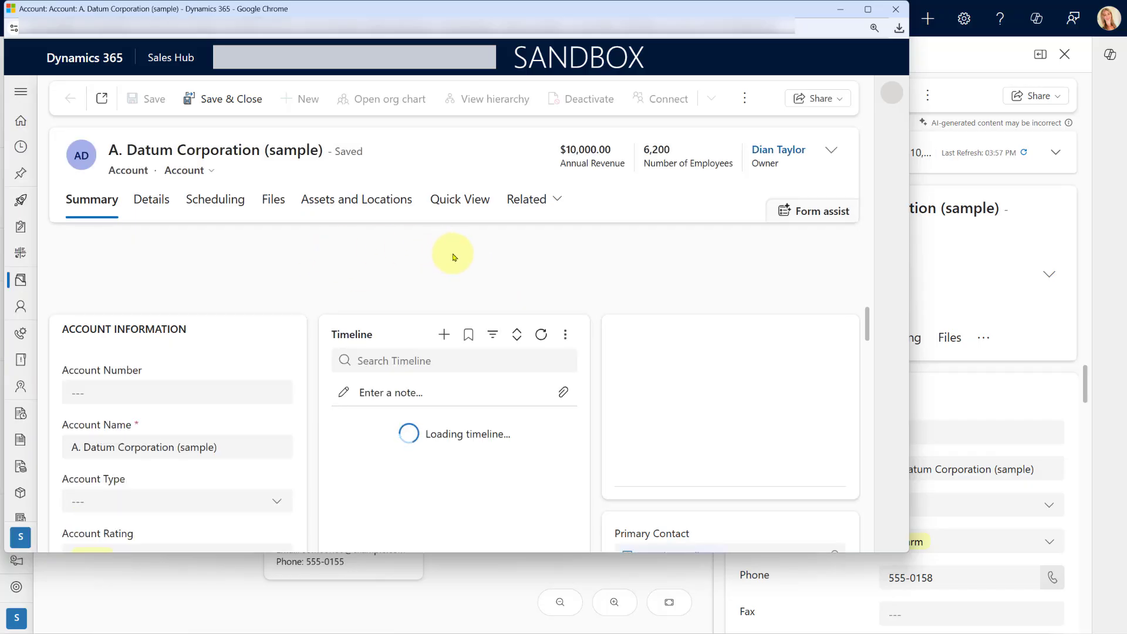
pyautogui.click(895, 8)
pyautogui.click(16, 618)
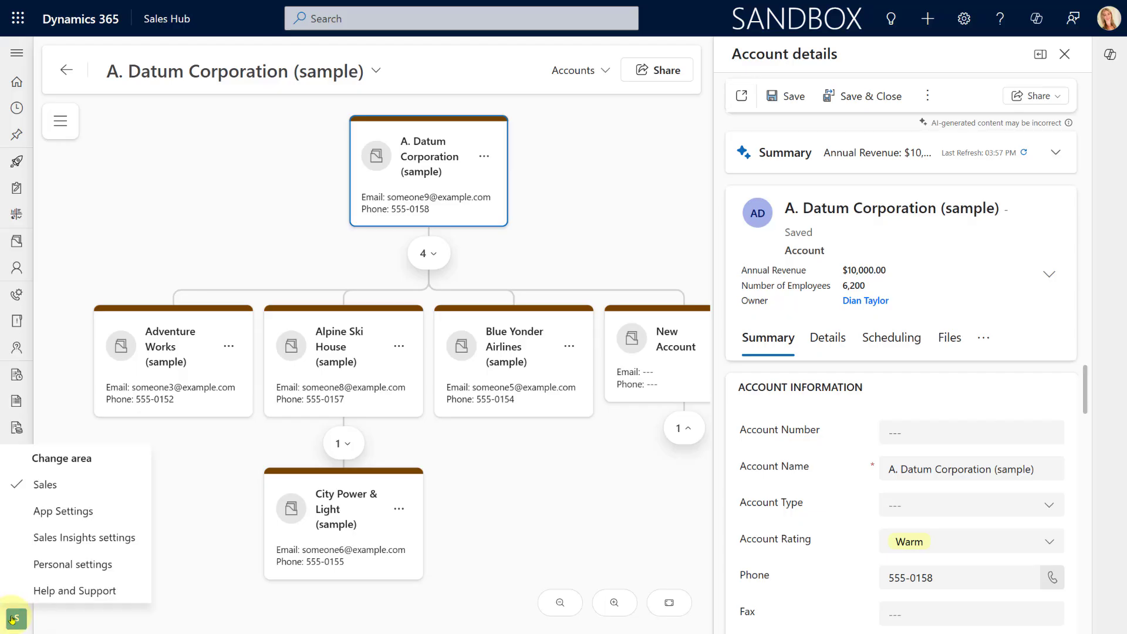
# In App Settings, open the Accounts visual hierarchy configuration and unpublish it back to Draft.
pyautogui.click(64, 513)
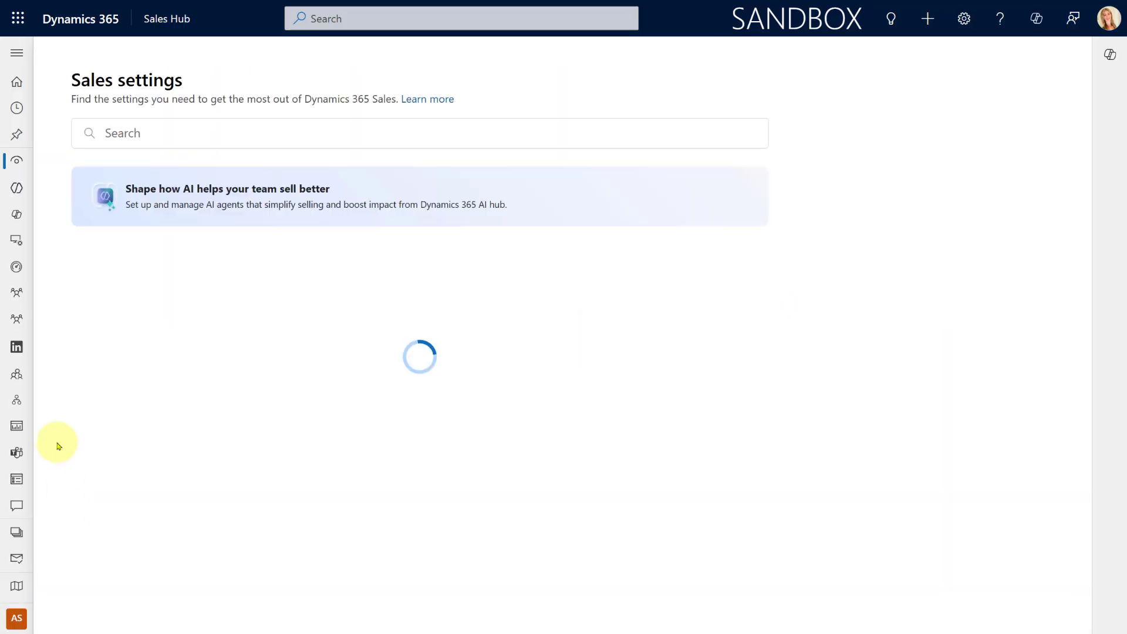
pyautogui.click(16, 52)
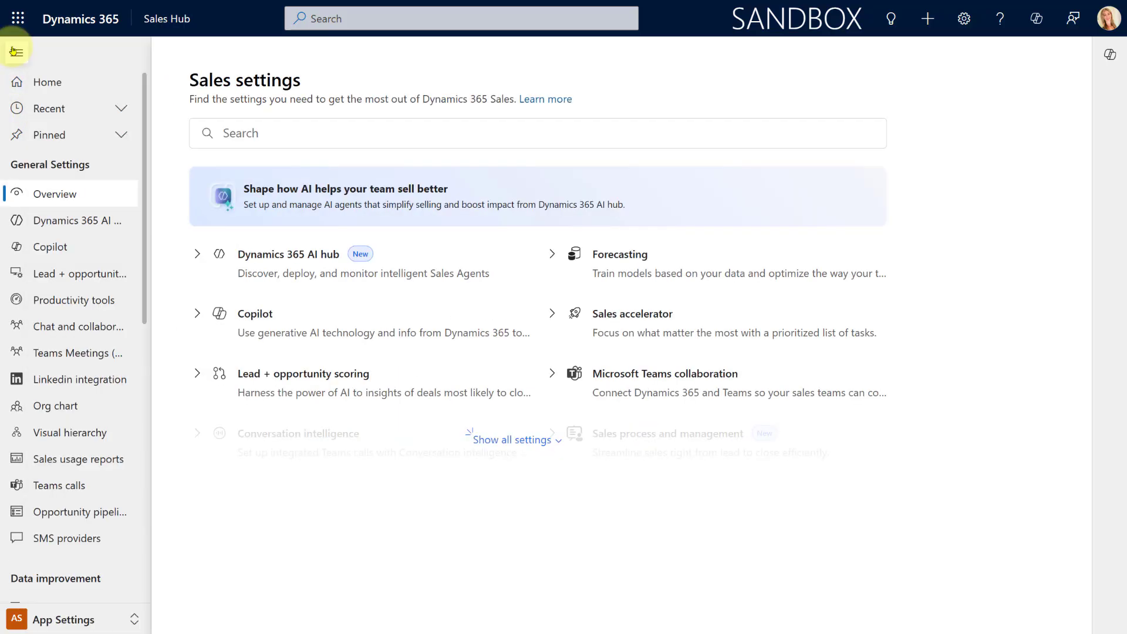
pyautogui.click(81, 437)
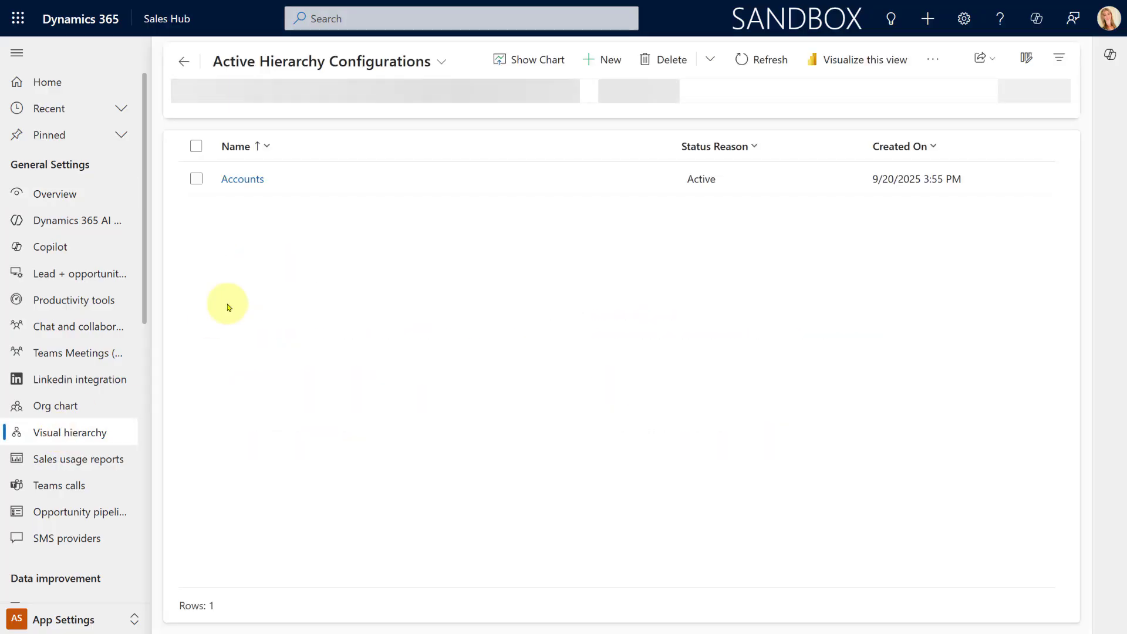
pyautogui.click(327, 179)
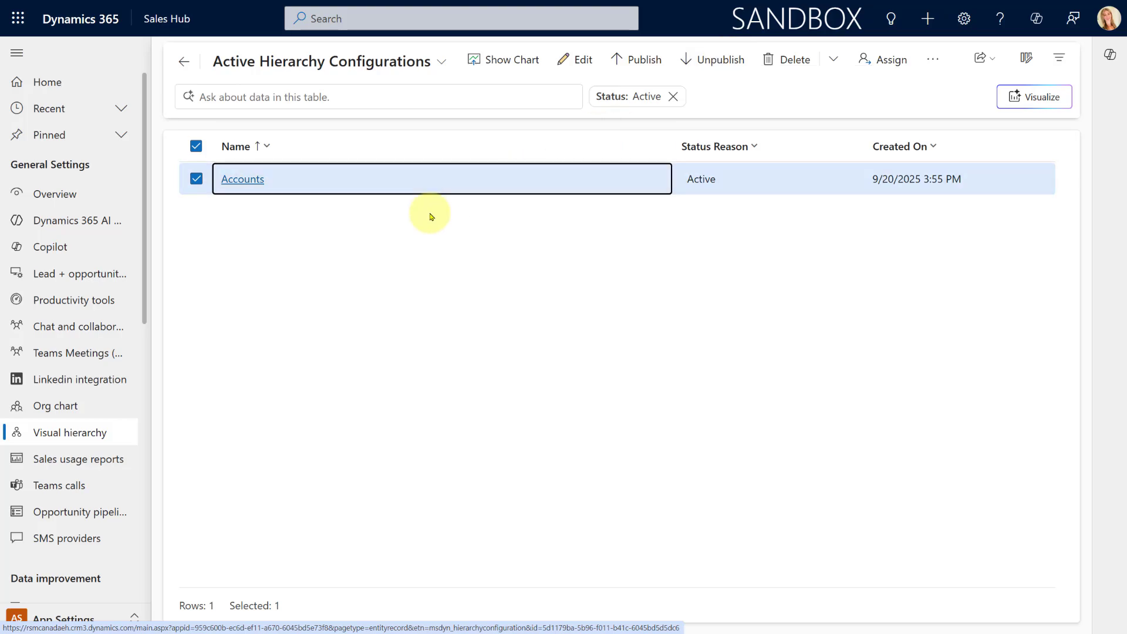
pyautogui.click(243, 179)
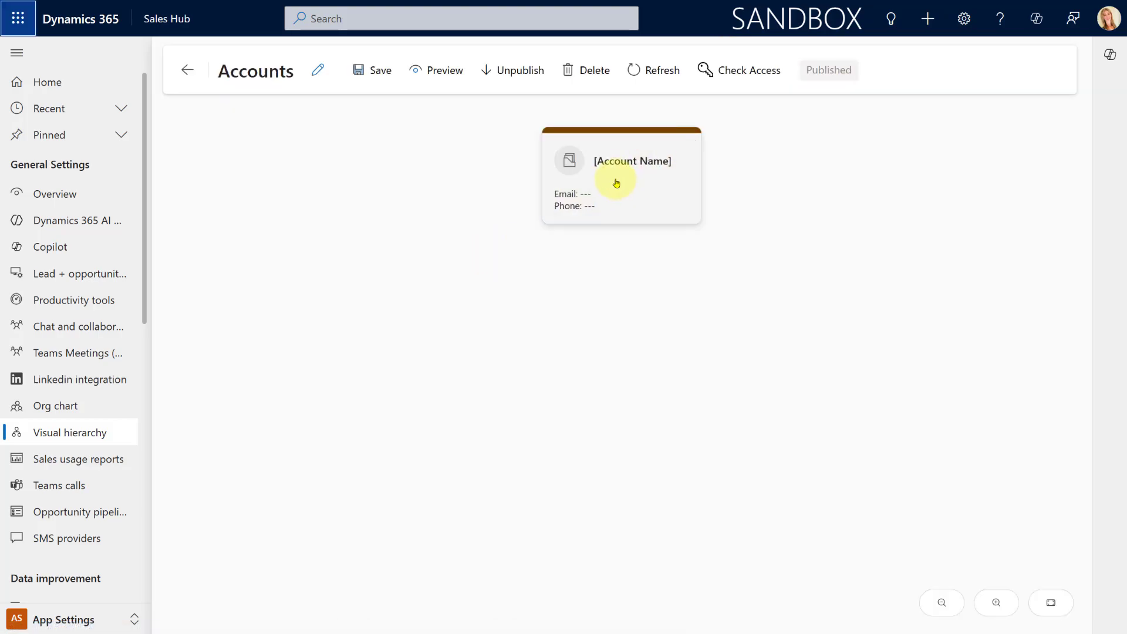
pyautogui.click(611, 179)
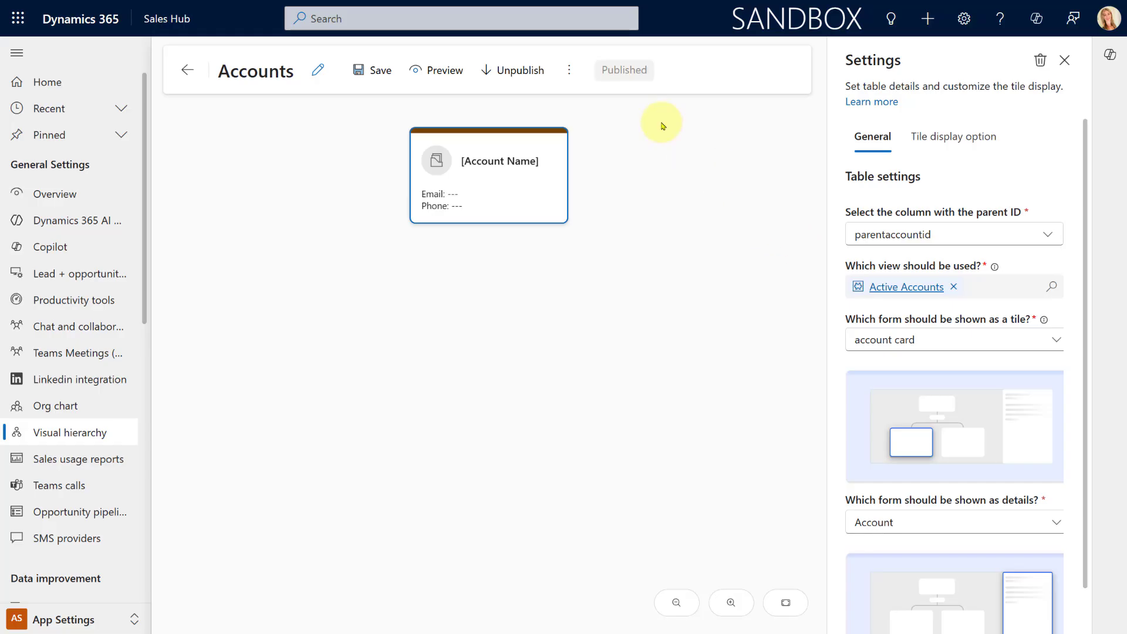
pyautogui.click(520, 71)
pyautogui.click(604, 367)
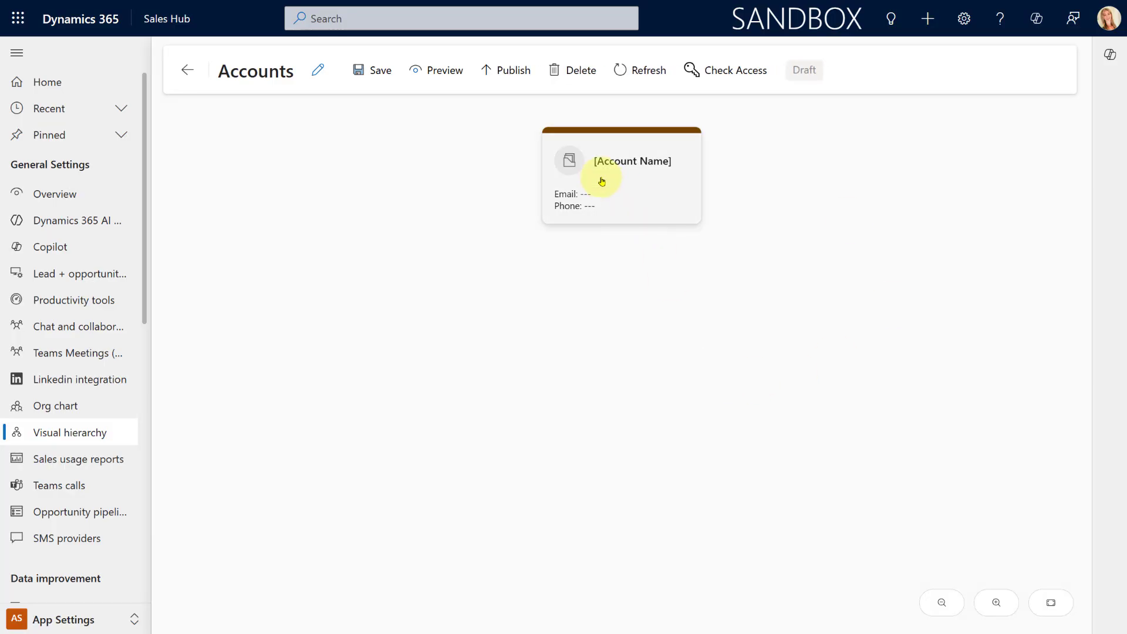
# Select the [Account Name] tile and preview A. Datum Corporation above its four child accounts.
pyautogui.click(579, 148)
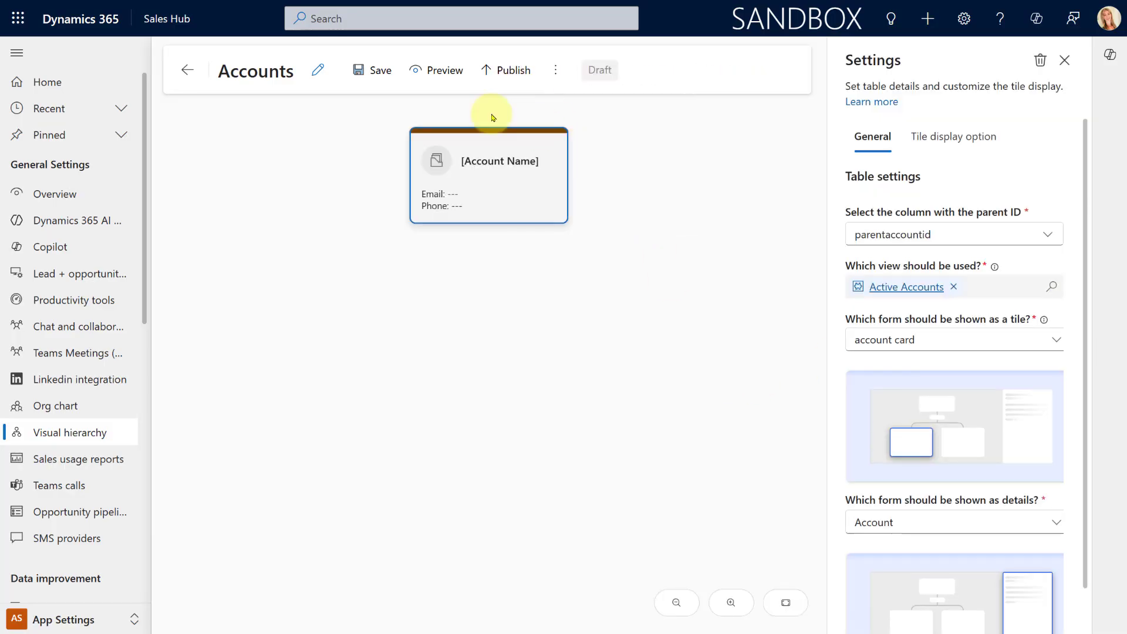
pyautogui.click(422, 71)
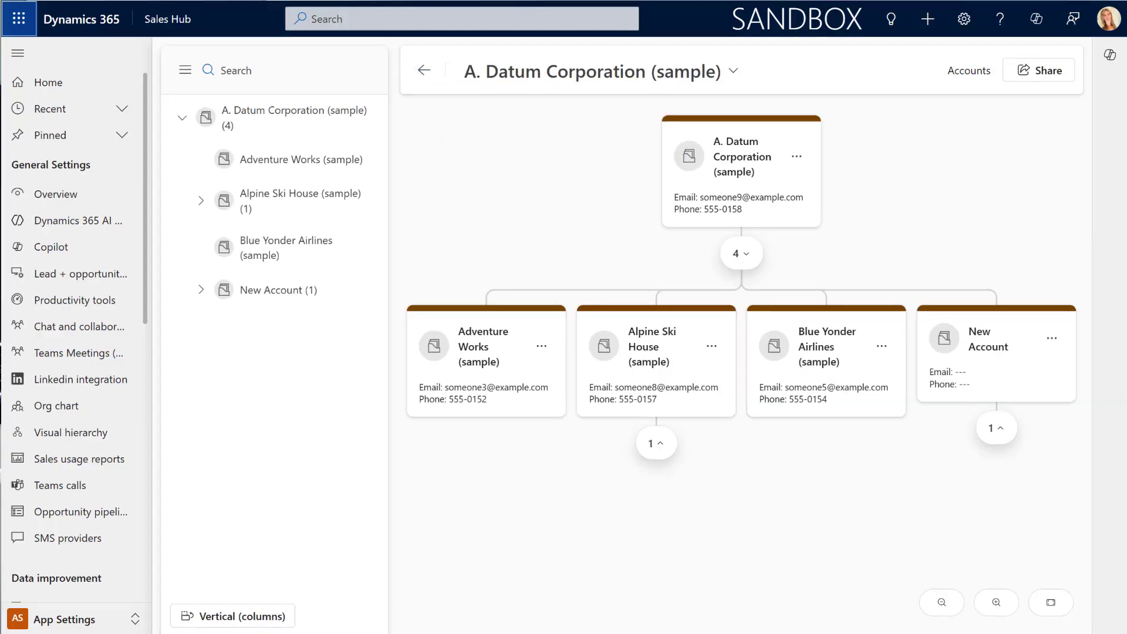